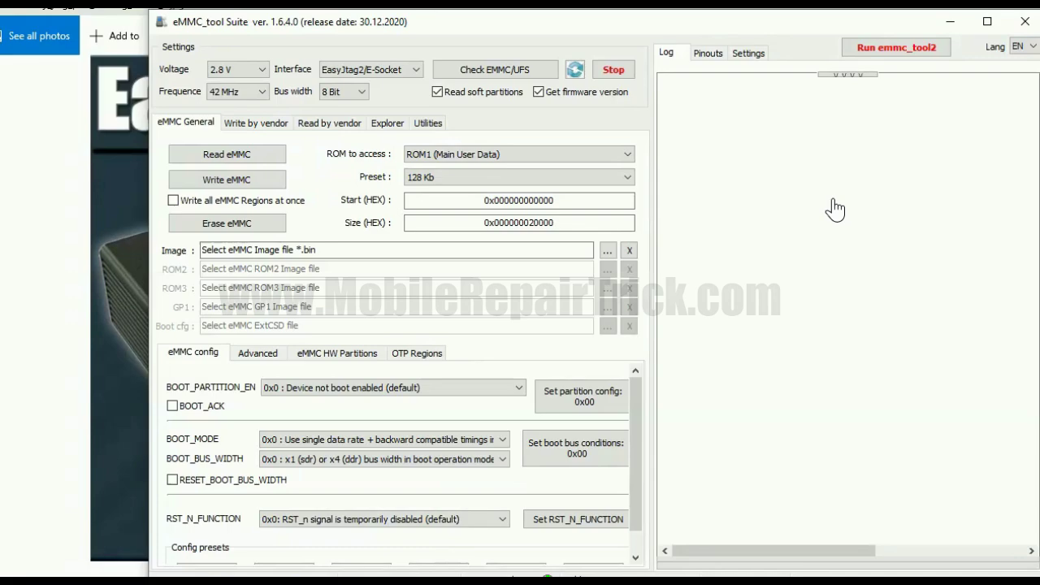
pyautogui.click(335, 123)
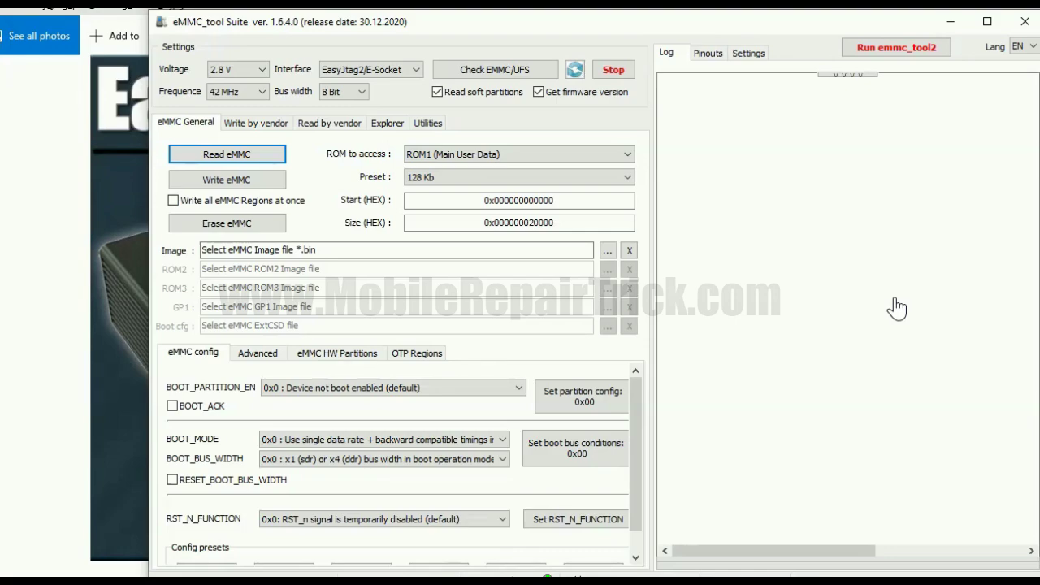
pyautogui.click(335, 127)
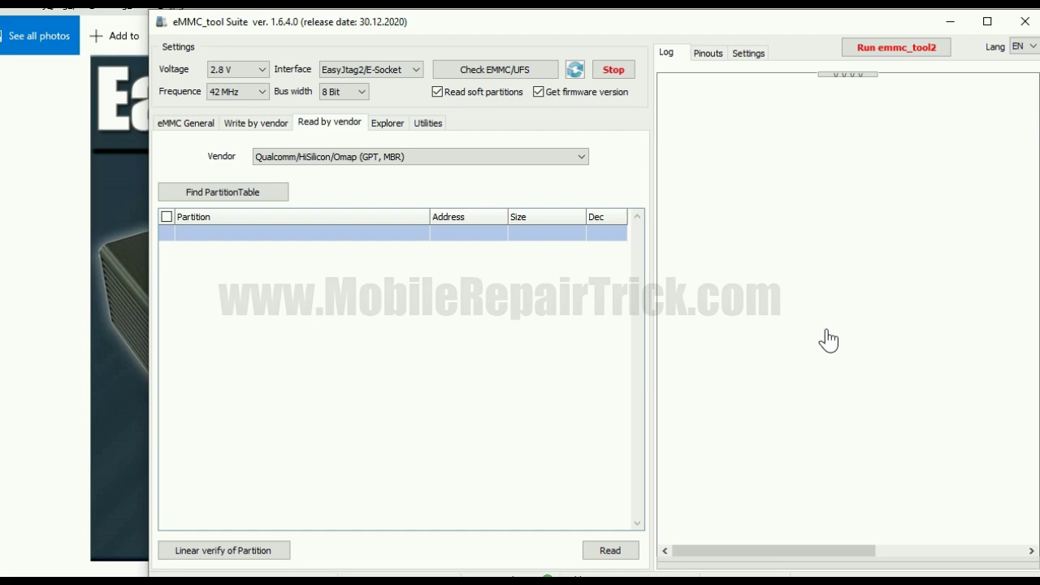
pyautogui.click(203, 124)
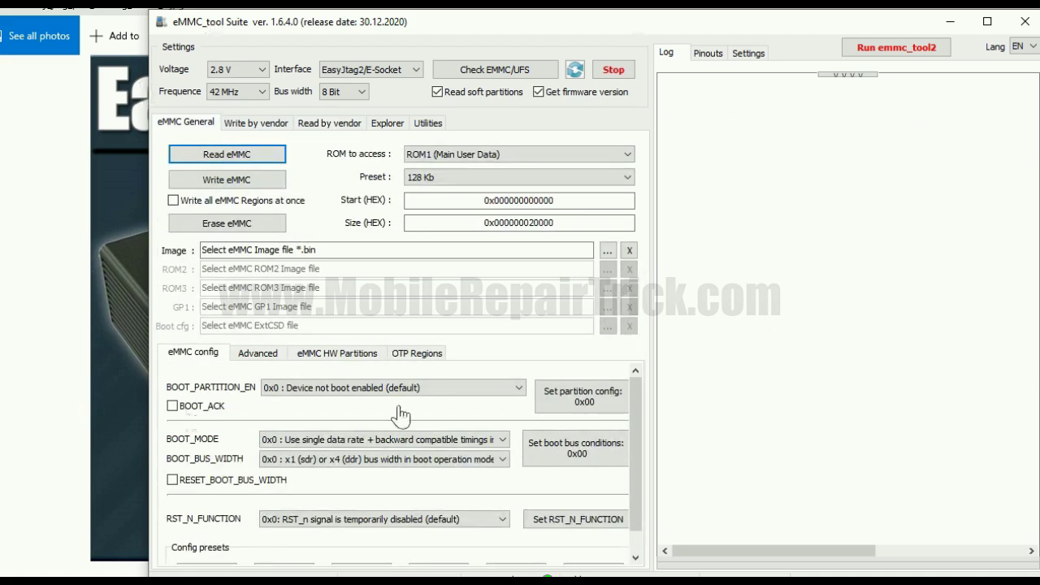
# Run the eMMC/UFS check on the connected chip, with soft partition reading and firmware version retrieval enabled
pyautogui.click(518, 73)
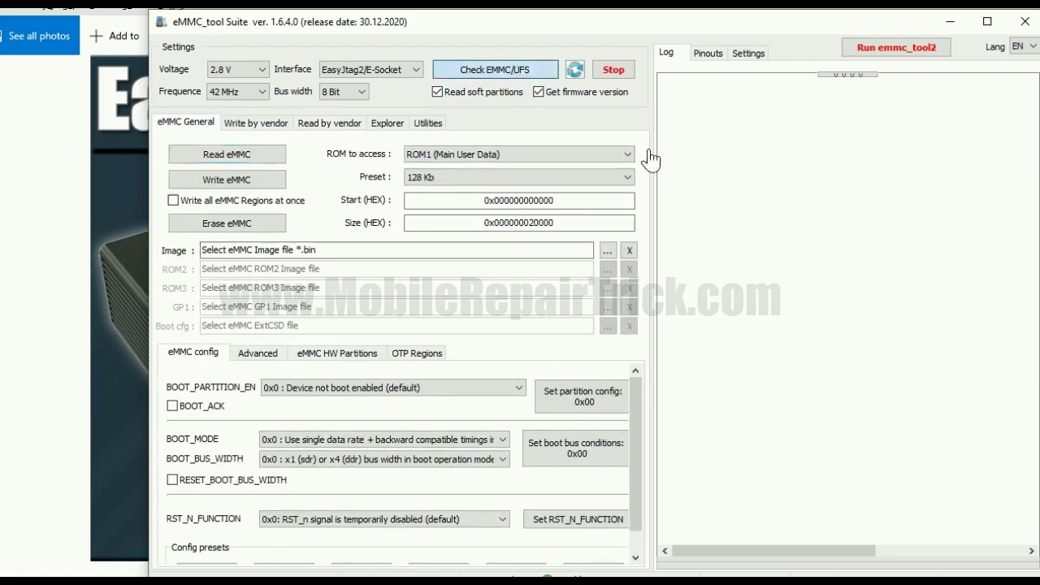
pyautogui.click(498, 75)
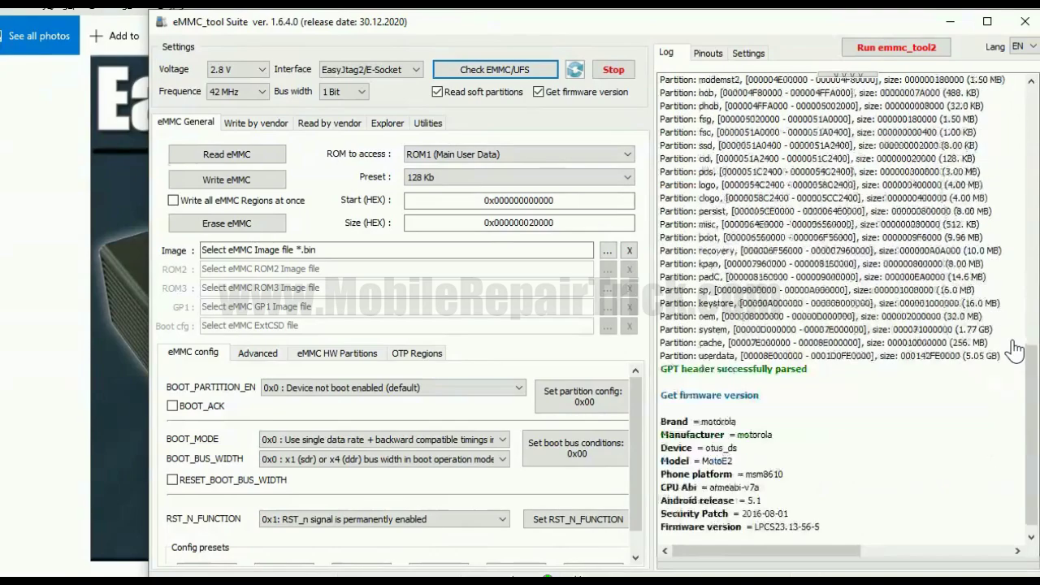
# Examine the check log's eMMC device information, soft partition list and firmware details
pyautogui.moveTo(1030, 443); pyautogui.dragTo(1011, 180)
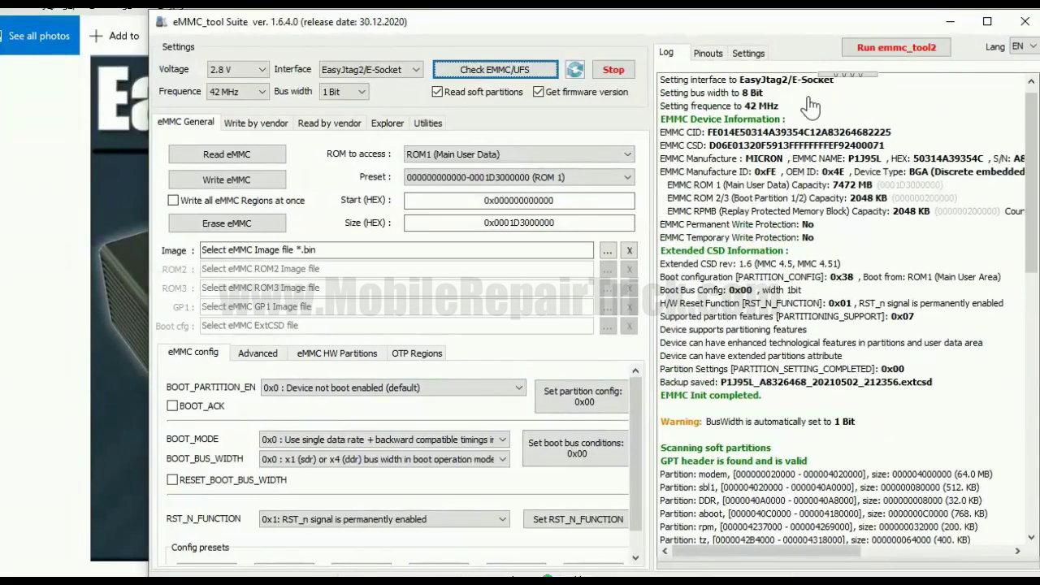
pyautogui.moveTo(936, 410); pyautogui.dragTo(666, 77)
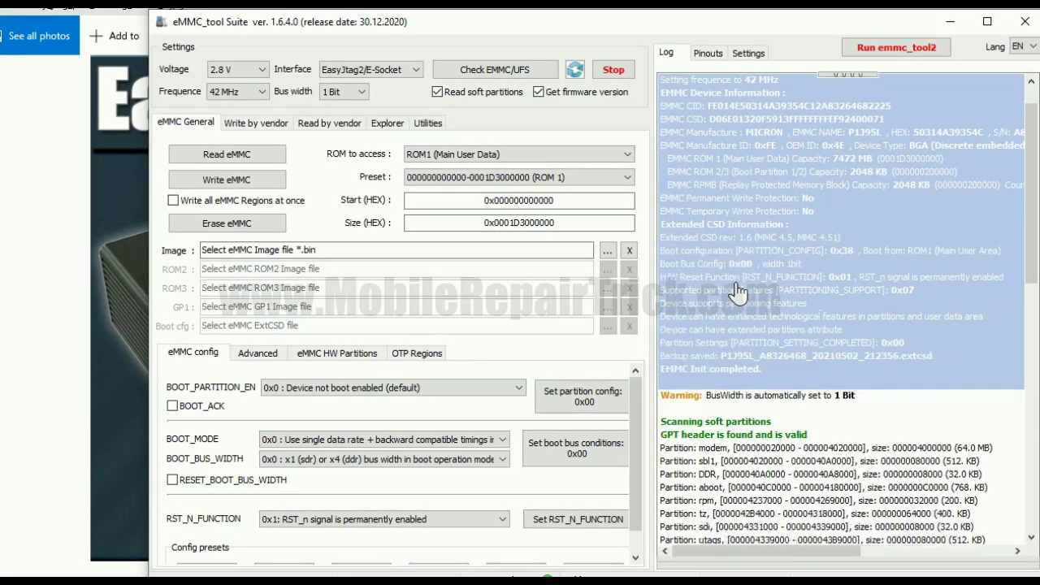
pyautogui.scroll(-3, 746, 307)
pyautogui.scroll(-2, 746, 307)
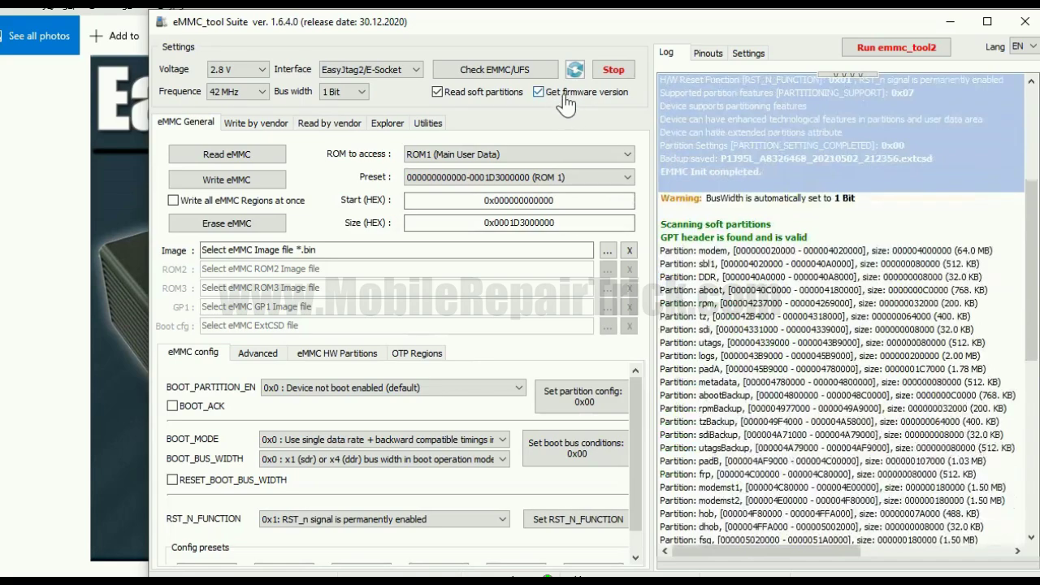
pyautogui.scroll(-1, 675, 269)
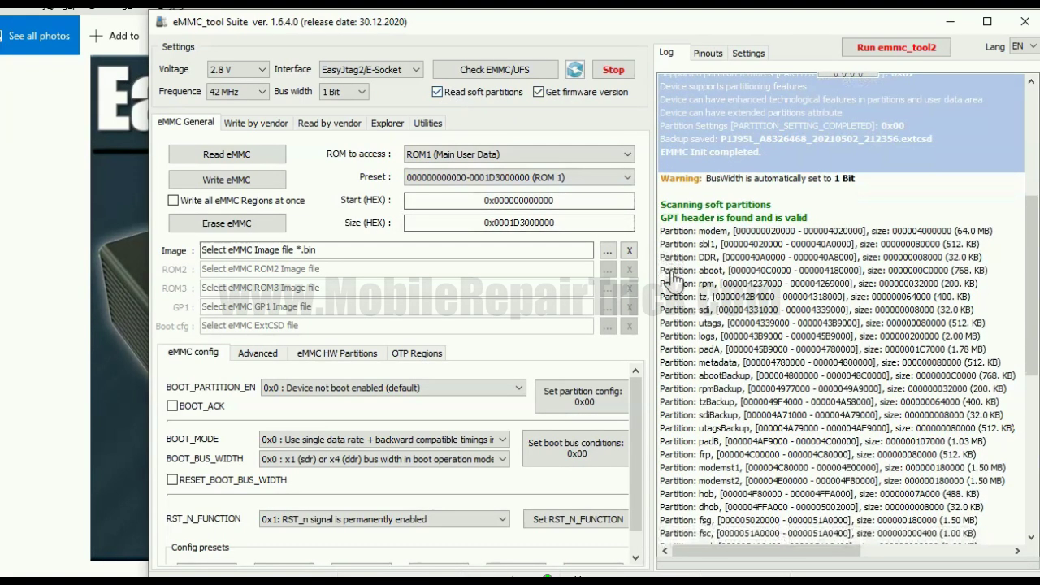
pyautogui.moveTo(660, 198); pyautogui.dragTo(912, 397)
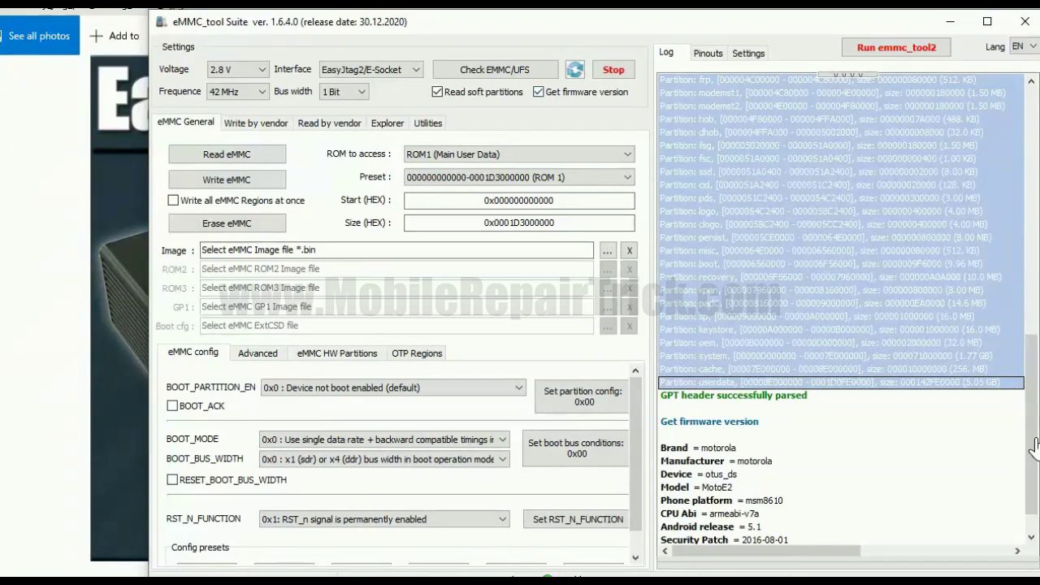
pyautogui.moveTo(916, 538); pyautogui.dragTo(666, 411)
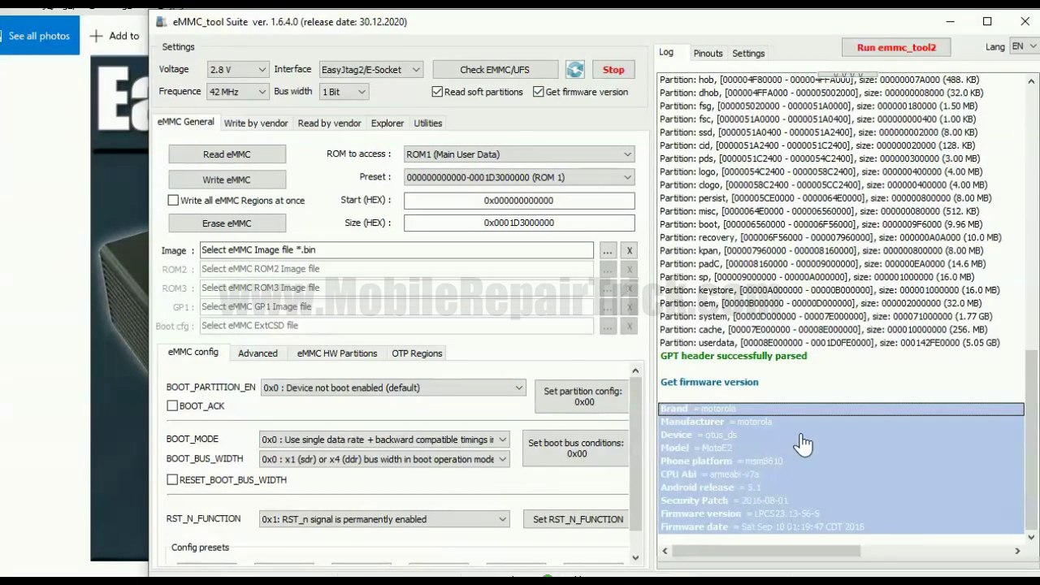
pyautogui.click(927, 384)
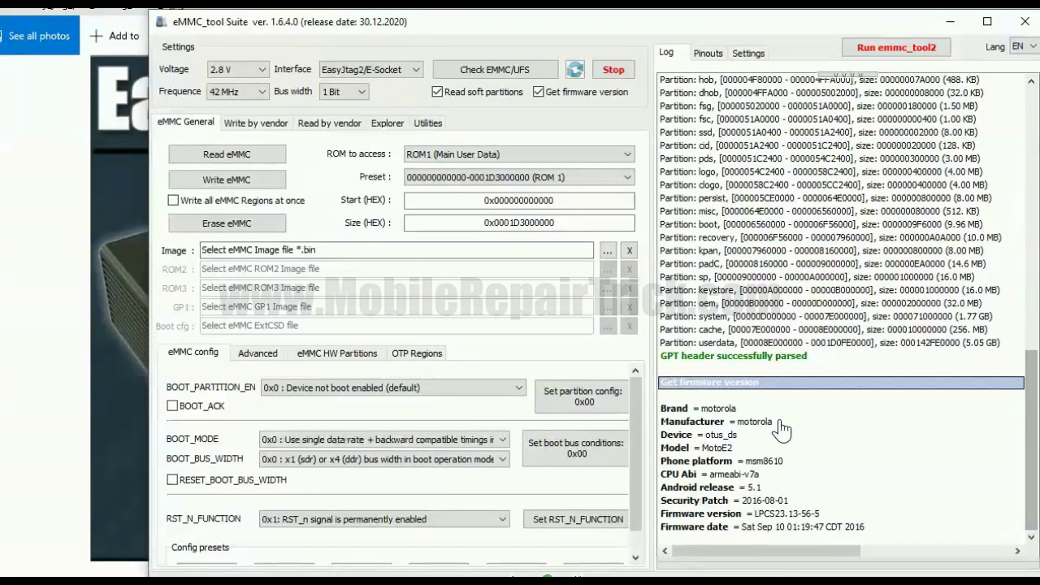
pyautogui.moveTo(665, 408); pyautogui.dragTo(853, 530)
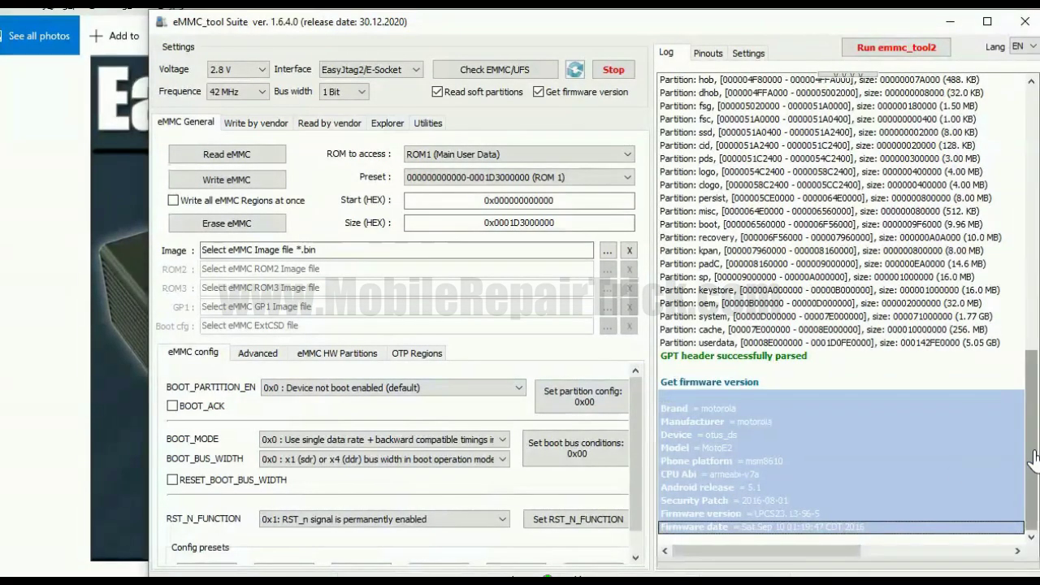
# Review the log again from the interface settings and extended CSD information through the complete soft partition list
pyautogui.scroll(15, 959, 431)
pyautogui.moveTo(947, 413); pyautogui.dragTo(675, 91)
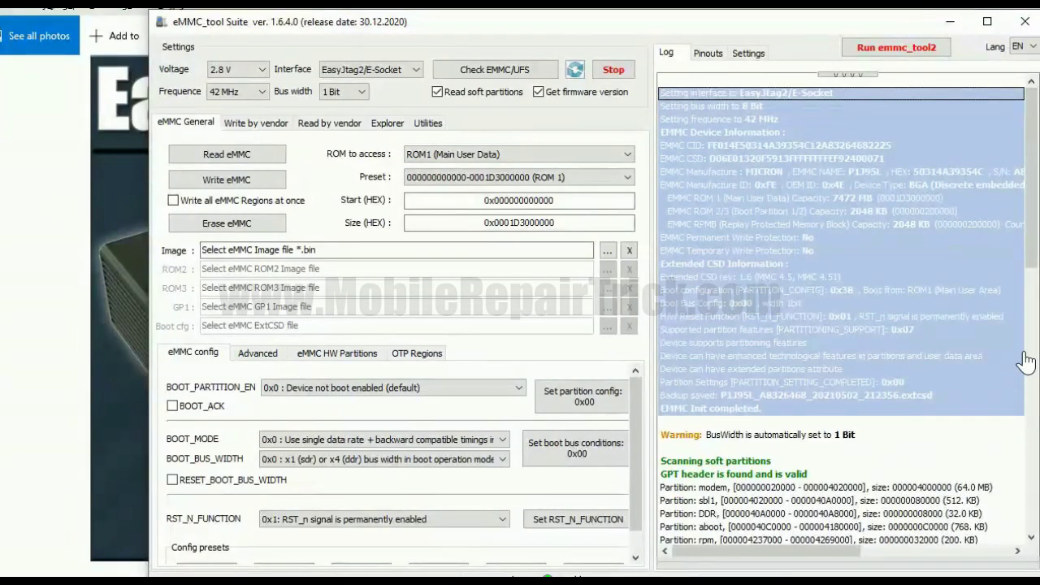
pyautogui.moveTo(1026, 259); pyautogui.dragTo(1026, 321)
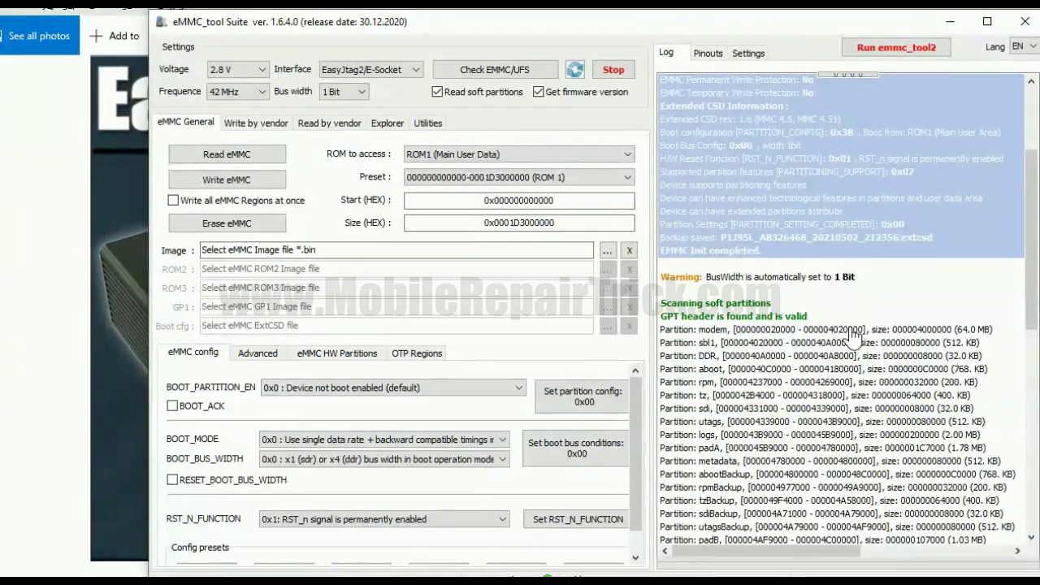
pyautogui.scroll(4, 851, 335)
pyautogui.scroll(-9, 852, 337)
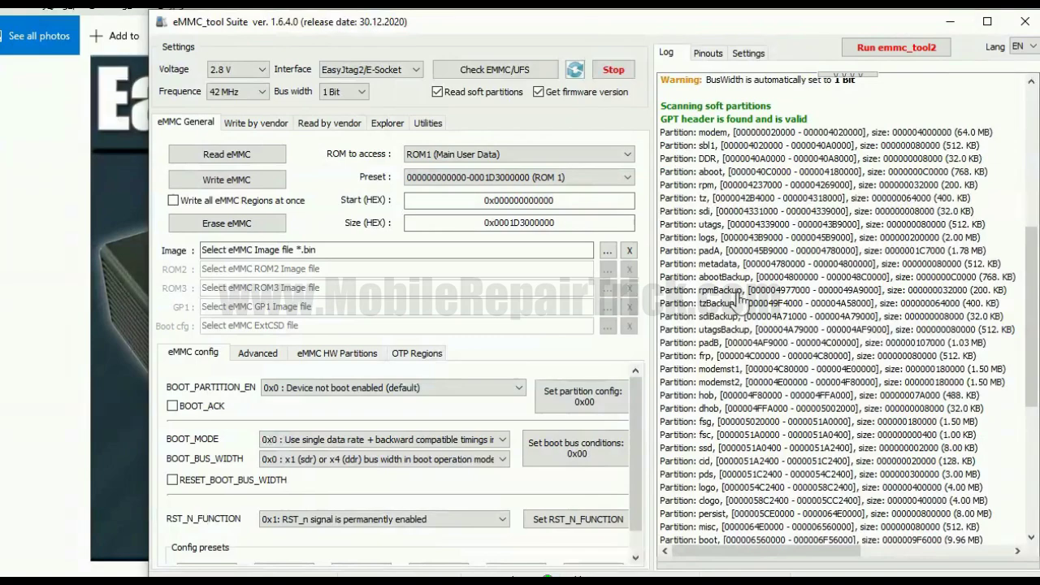
pyautogui.moveTo(666, 122); pyautogui.dragTo(943, 360)
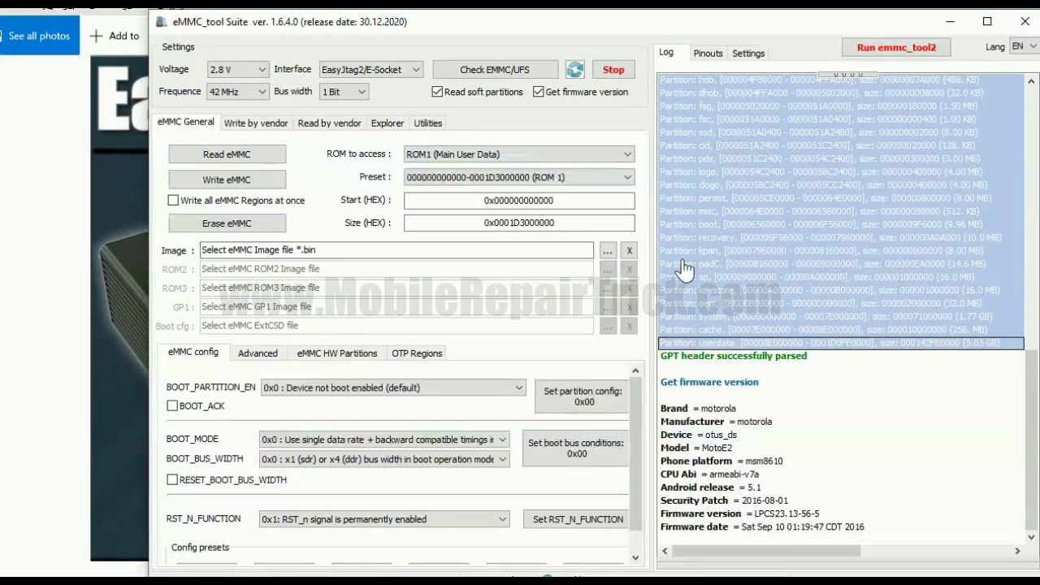
pyautogui.click(445, 94)
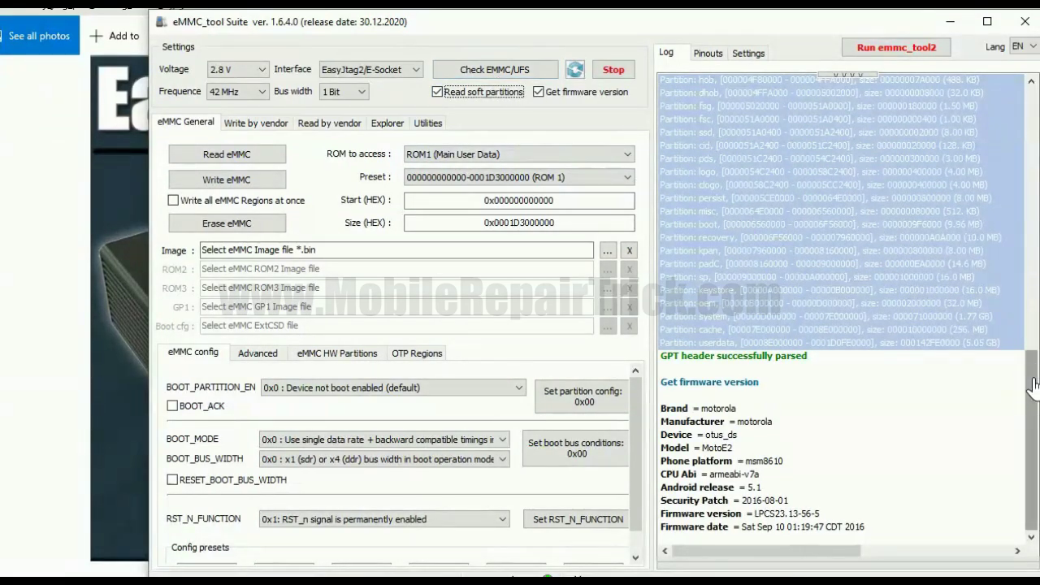
pyautogui.moveTo(1029, 318); pyautogui.dragTo(1029, 261)
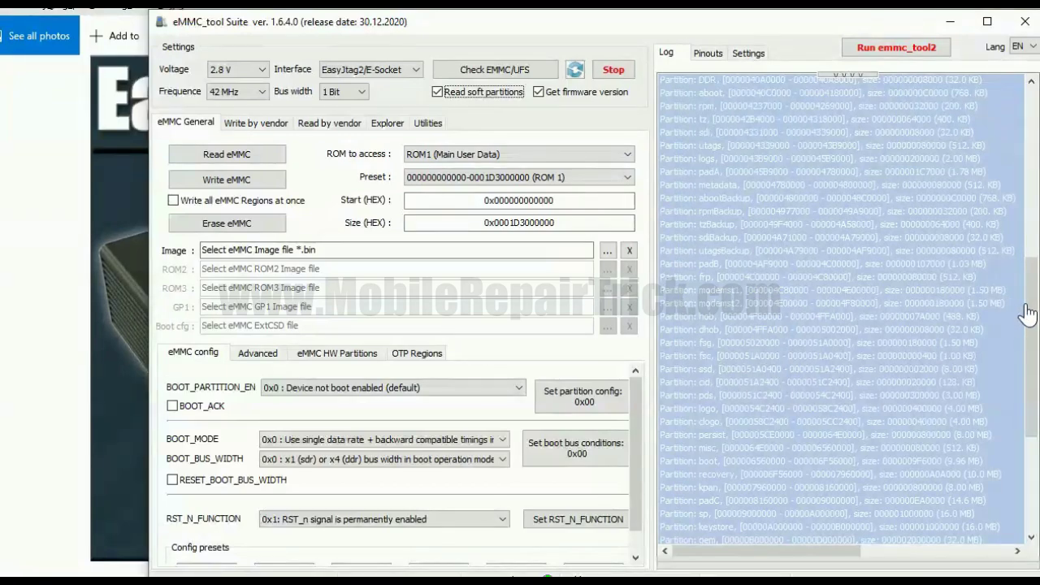
pyautogui.moveTo(1028, 313); pyautogui.dragTo(1022, 236)
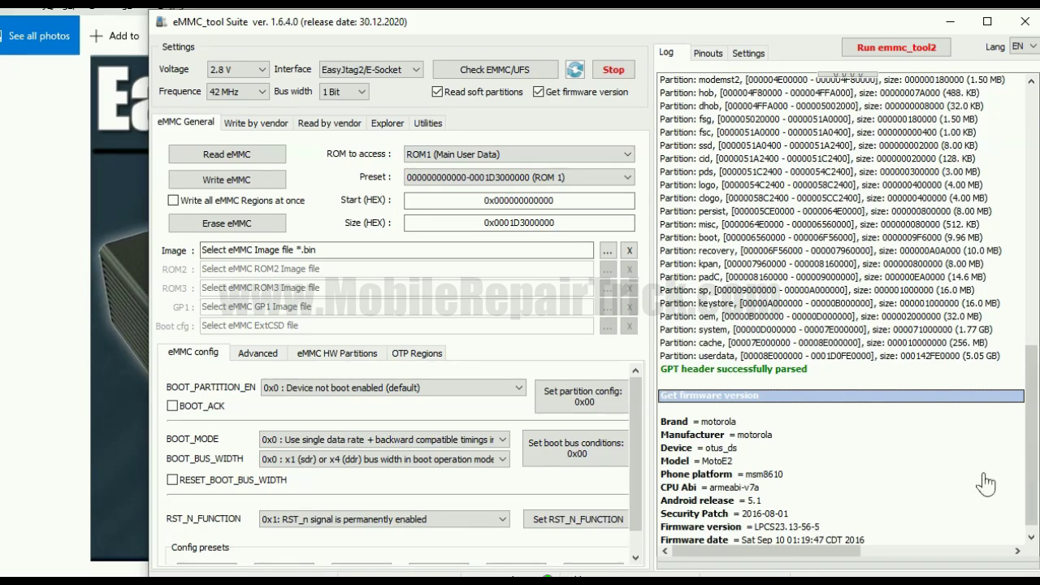
pyautogui.scroll(15, 986, 484)
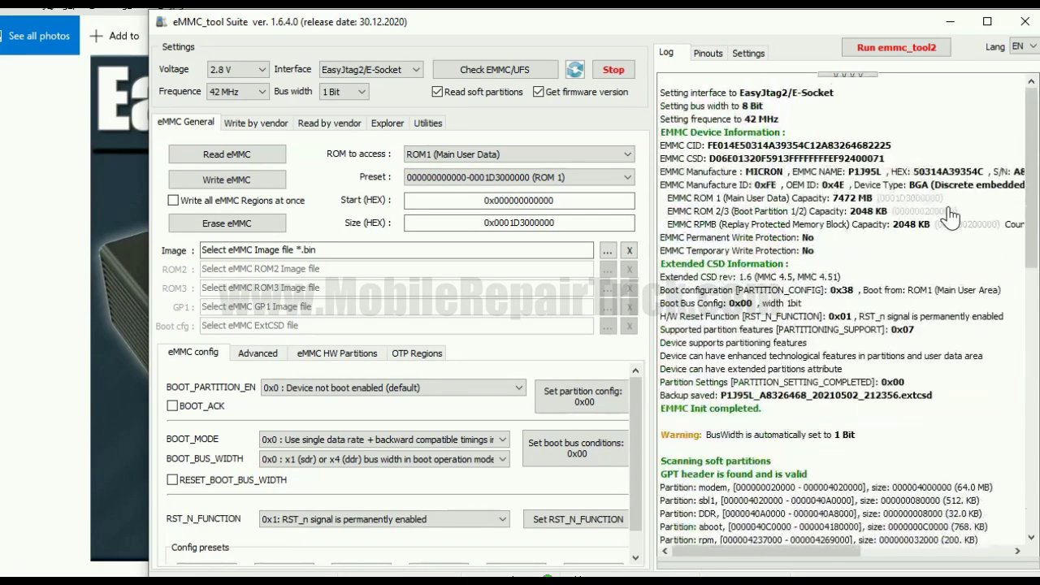
# Open the function for reading partitions by vendor and look through its vendor options
pyautogui.click(330, 124)
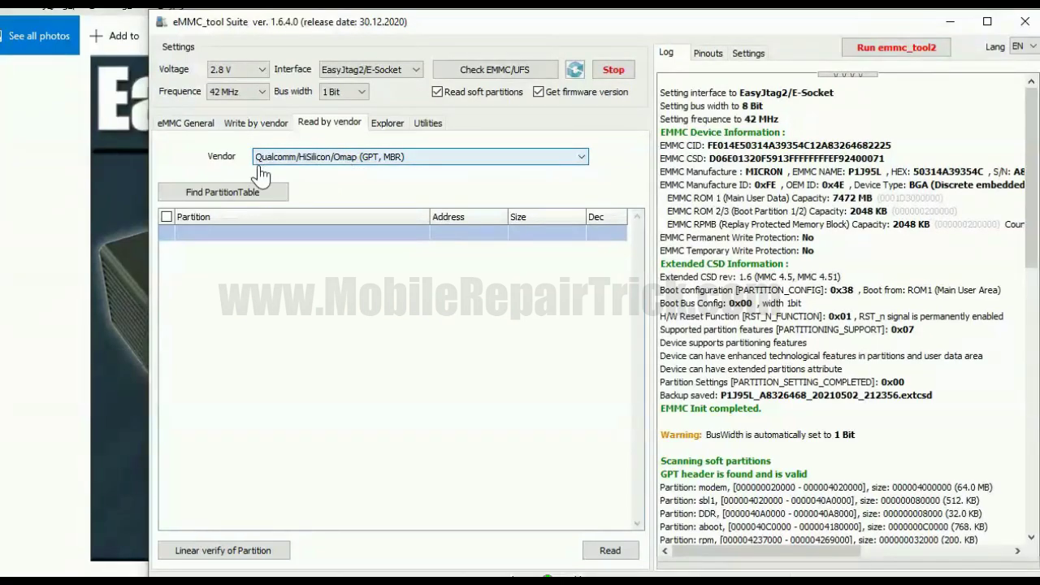
pyautogui.click(573, 162)
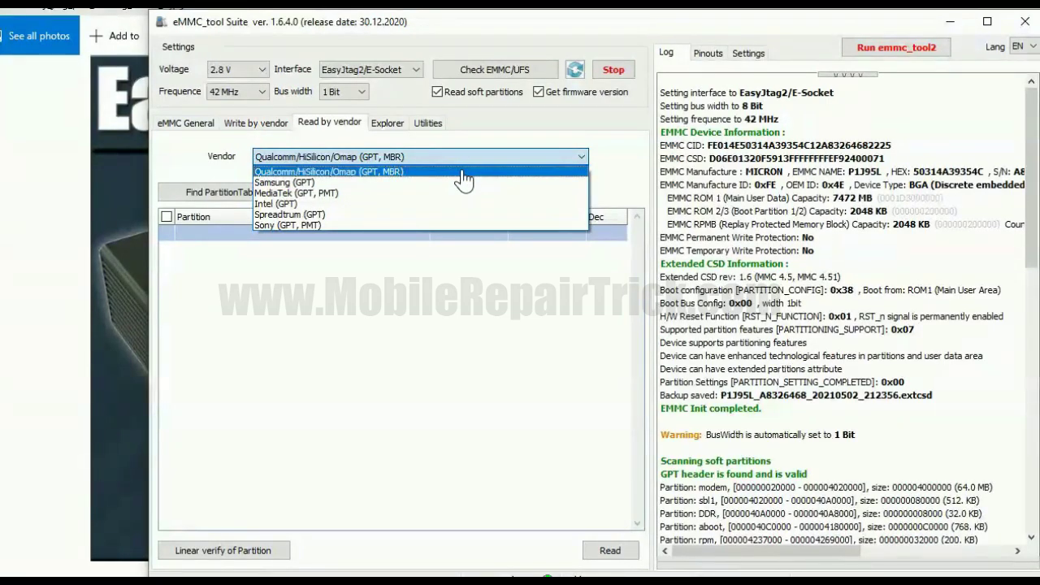
pyautogui.click(752, 451)
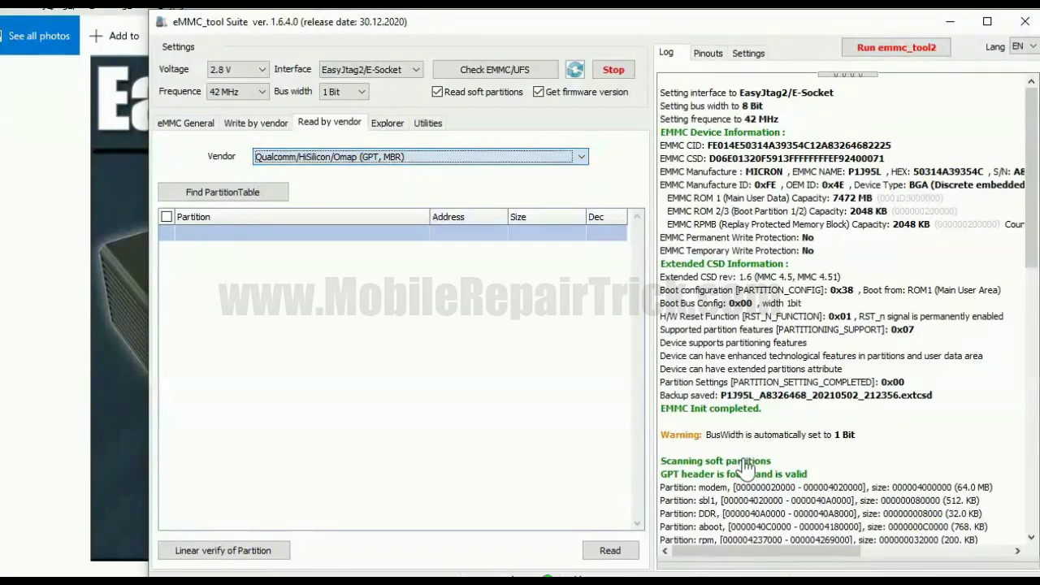
# Examine the GPT header line and all scanned partitions in the log, and look over the vendor choices again
pyautogui.click(683, 474)
pyautogui.moveTo(1036, 210); pyautogui.dragTo(1037, 359)
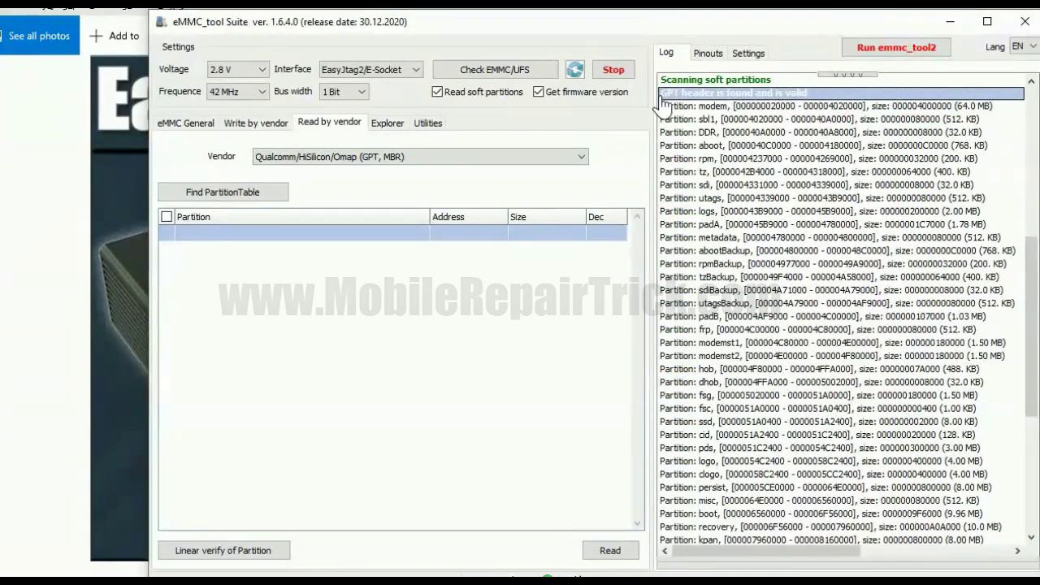
pyautogui.moveTo(665, 104); pyautogui.dragTo(987, 517)
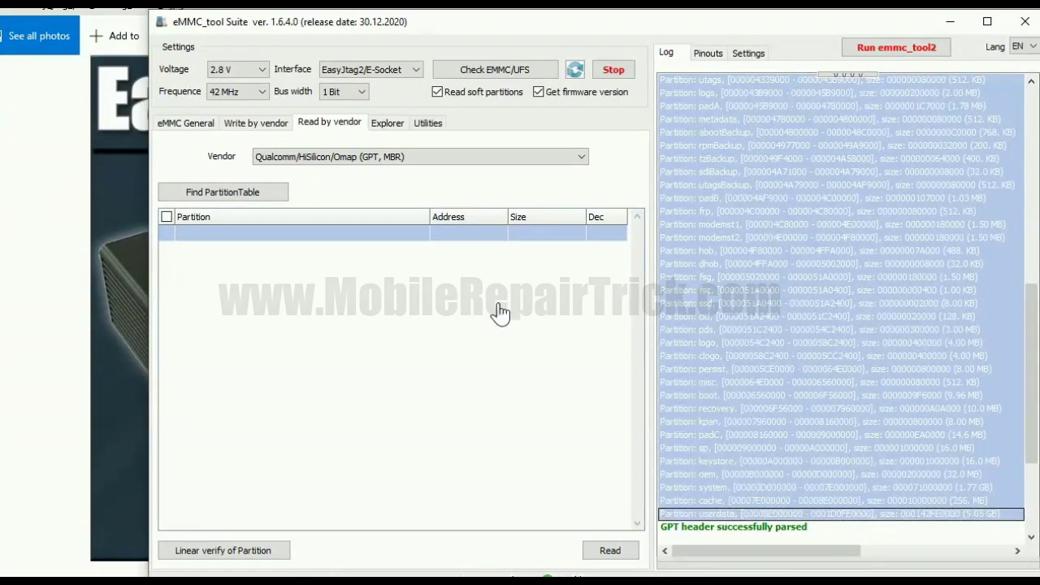
pyautogui.click(334, 297)
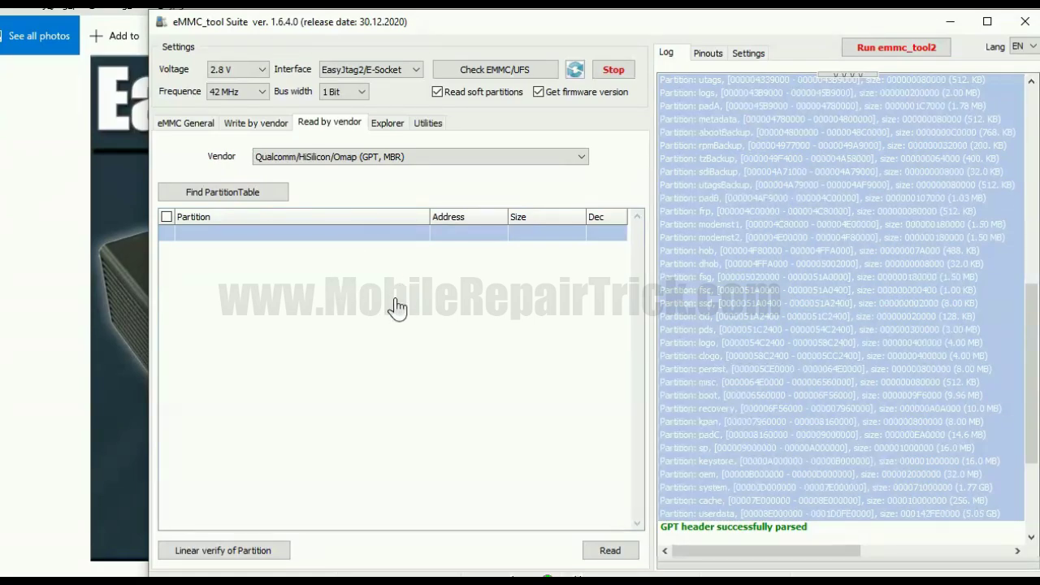
pyautogui.click(429, 162)
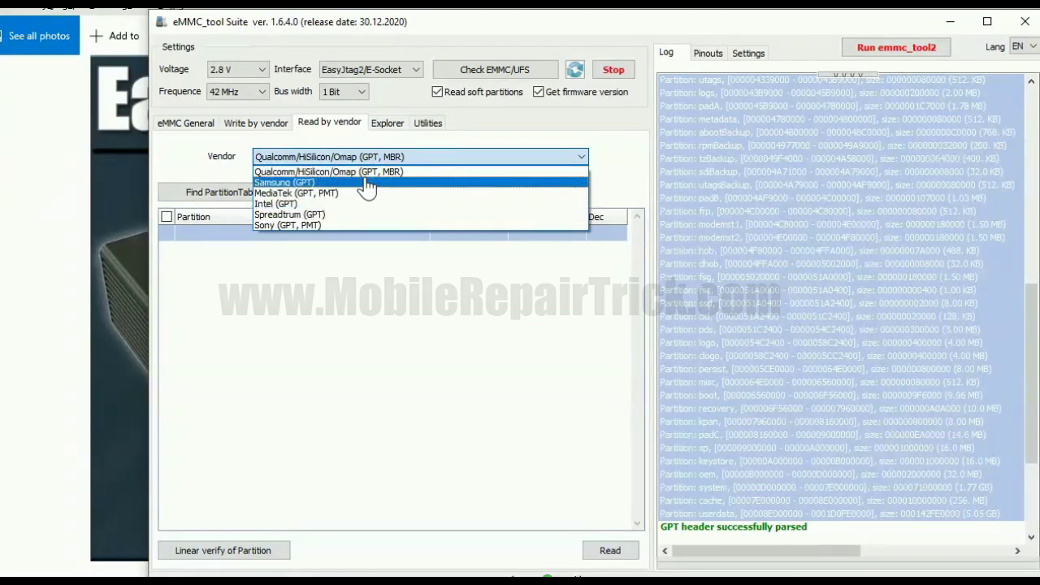
pyautogui.press('Escape')
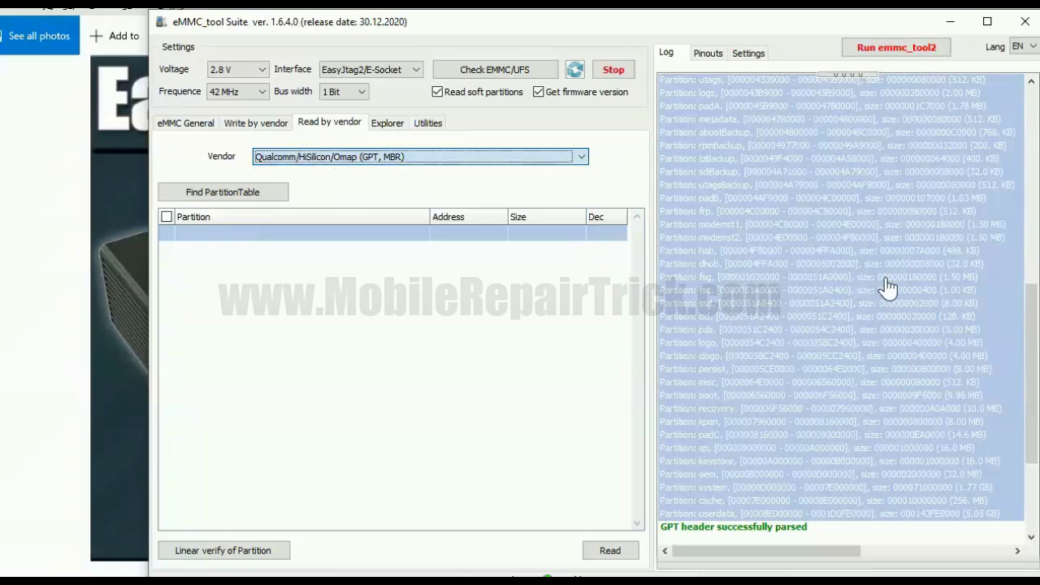
# Check the phone's model and platform in the log's firmware details, and choose Qualcomm/HiSilicon/Omap (GPT, MBR) as the vendor
pyautogui.moveTo(1026, 358); pyautogui.dragTo(1034, 154)
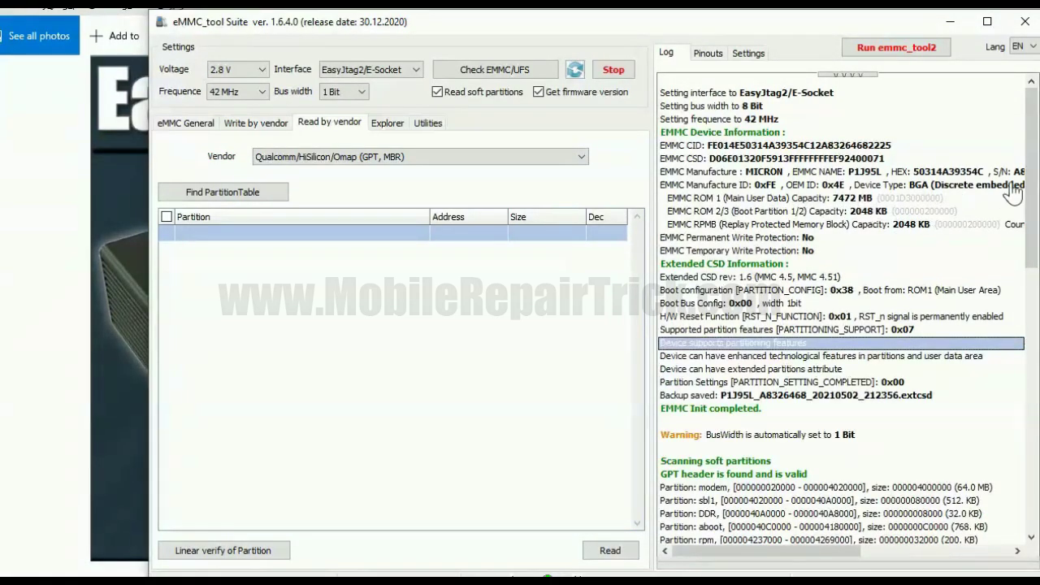
pyautogui.moveTo(1031, 169); pyautogui.dragTo(1032, 195)
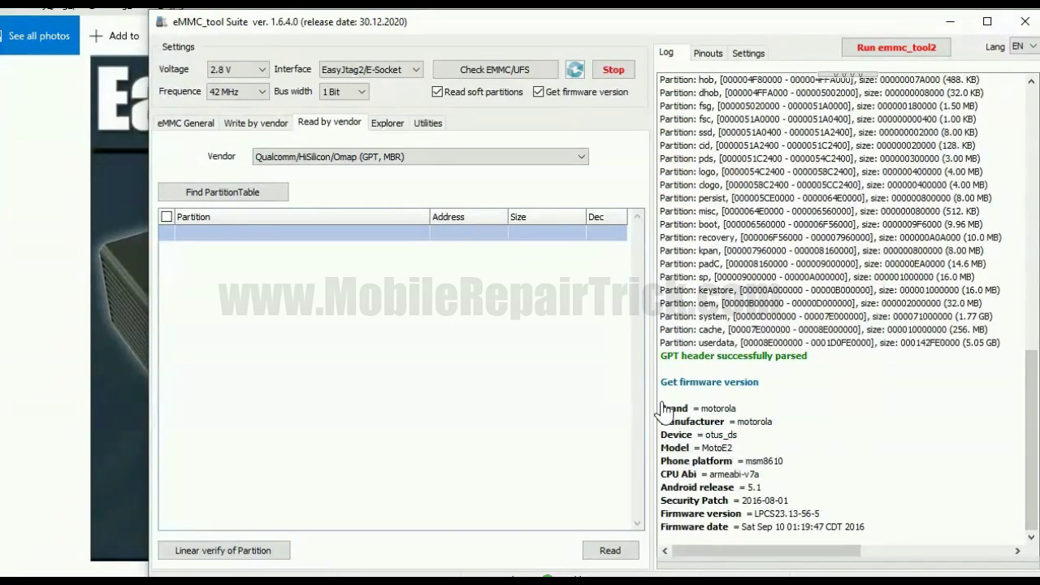
pyautogui.moveTo(664, 408); pyautogui.dragTo(811, 539)
pyautogui.click(716, 449)
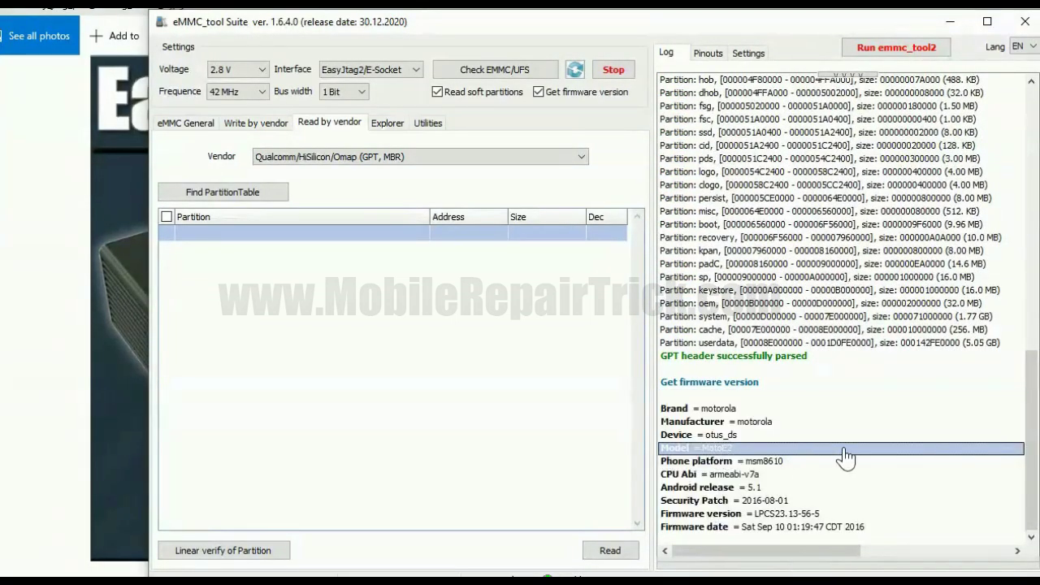
pyautogui.click(720, 463)
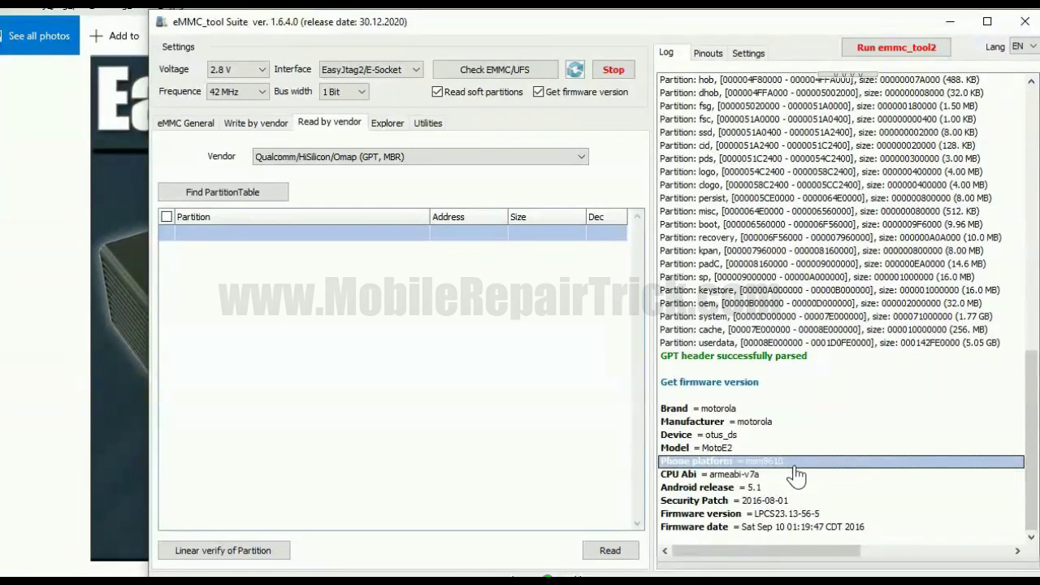
pyautogui.click(350, 157)
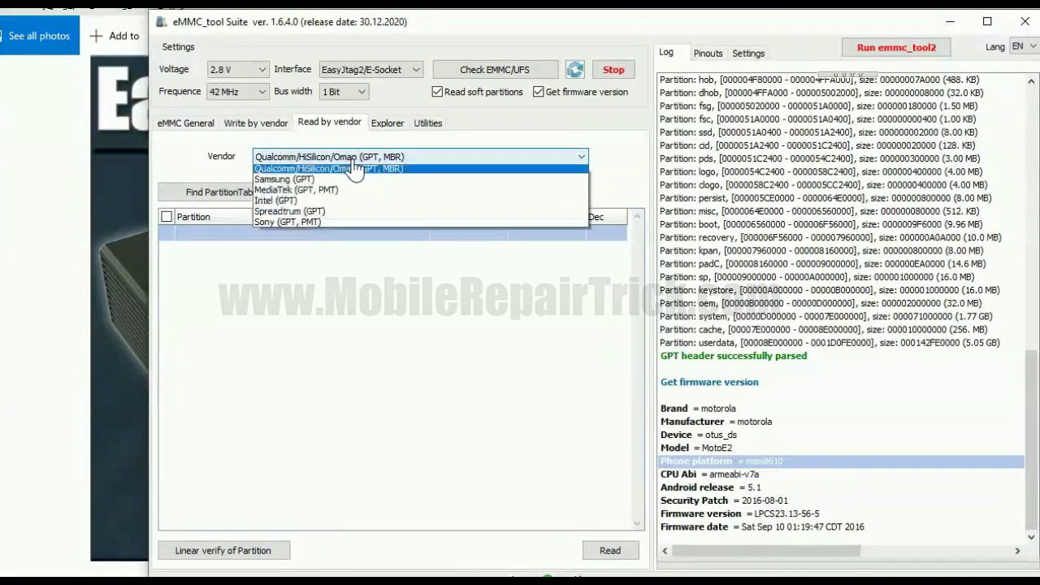
pyautogui.click(305, 172)
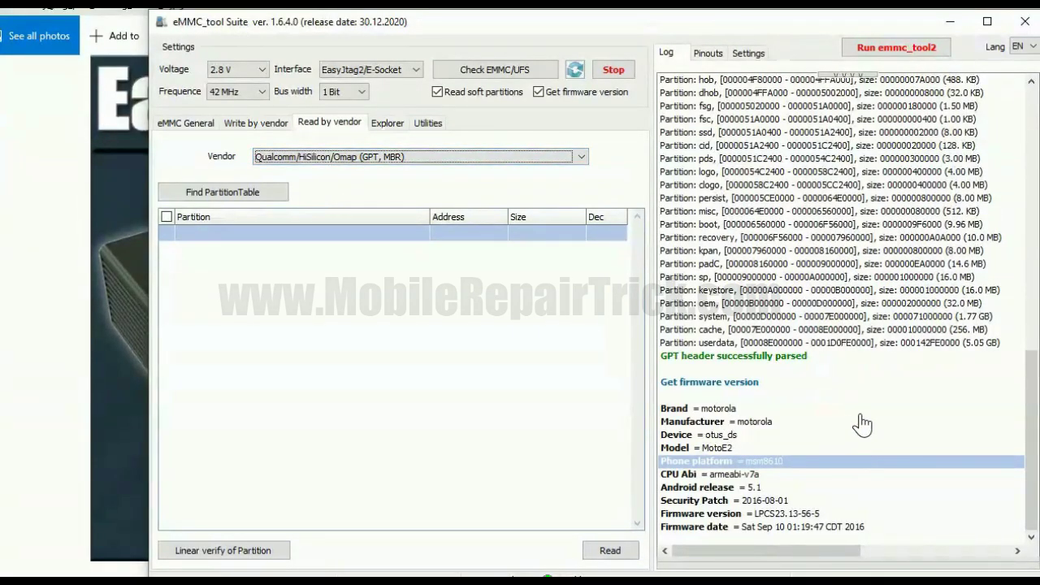
# Check the log's firmware details from brand to firmware date, and look through the vendor options again, keeping Qualcomm/HiSilicon/Omap (GPT, MBR)
pyautogui.click(677, 411)
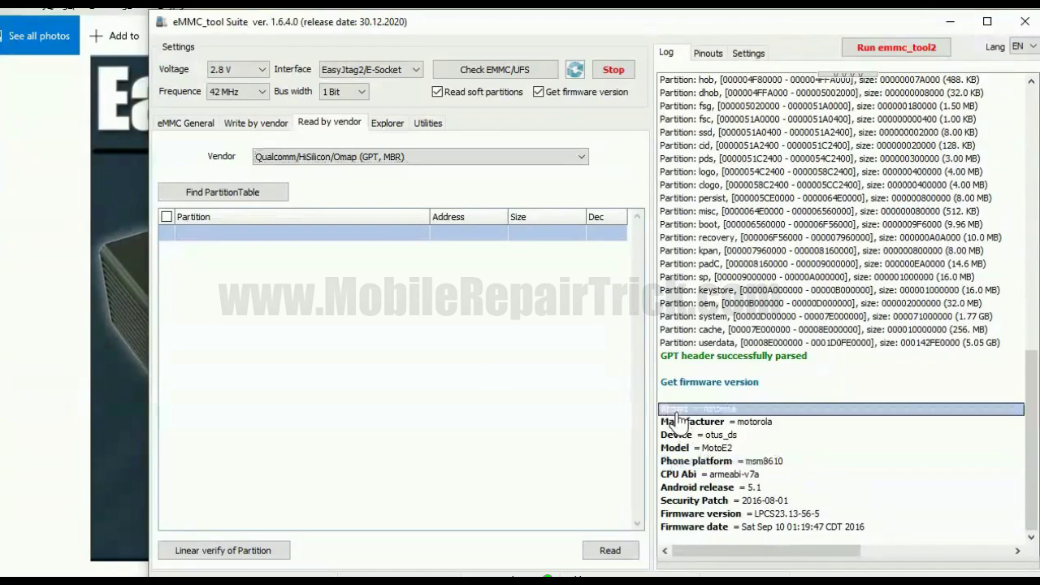
pyautogui.click(727, 527)
pyautogui.click(372, 161)
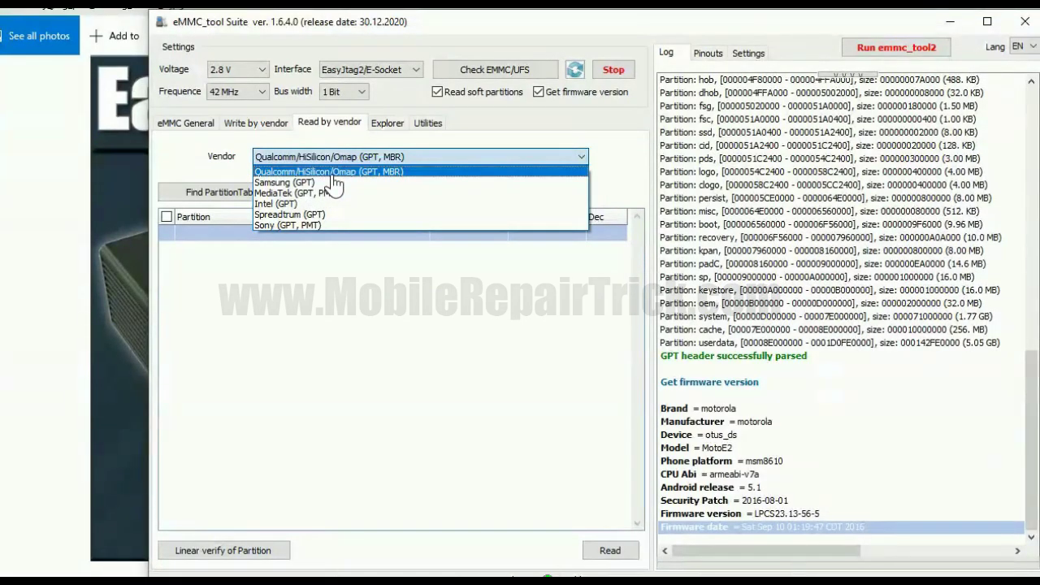
pyautogui.click(426, 303)
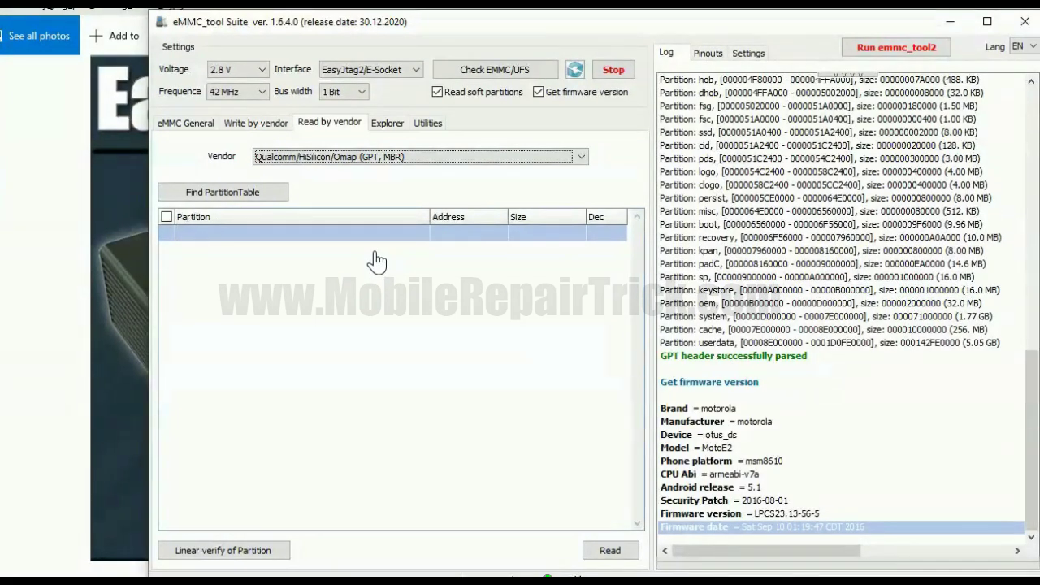
pyautogui.click(345, 163)
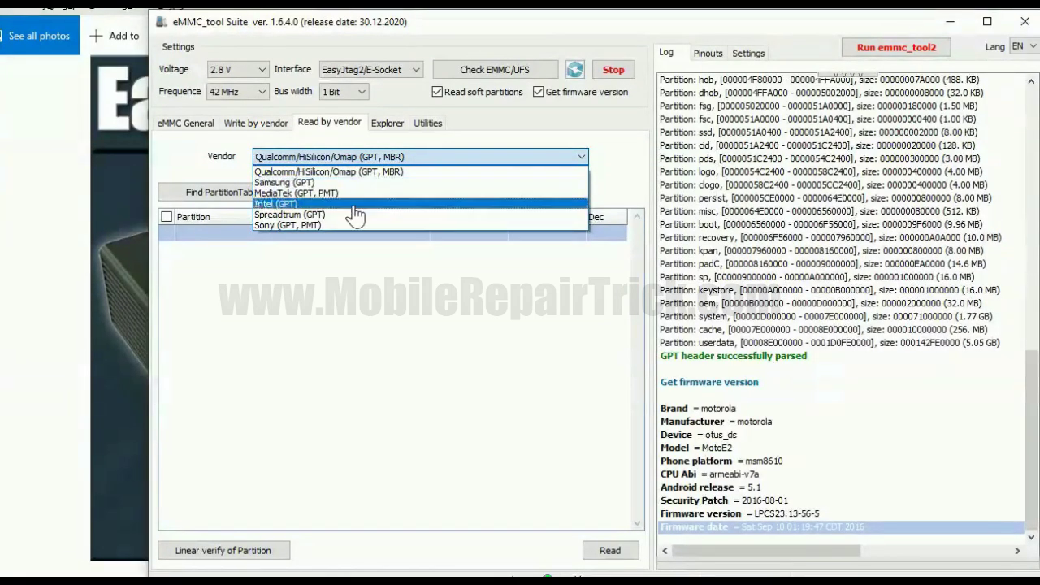
pyautogui.click(329, 291)
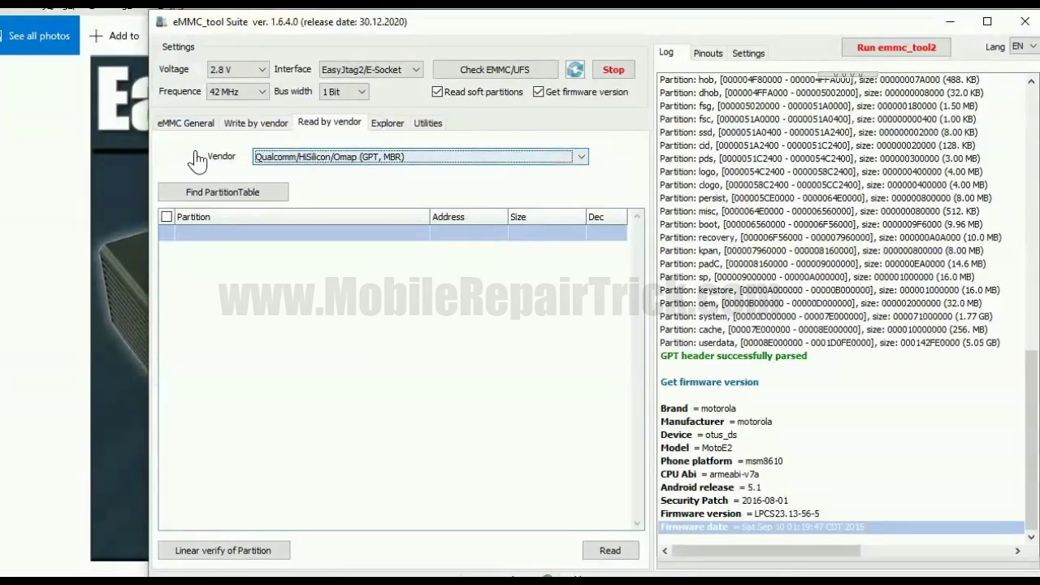
pyautogui.click(333, 157)
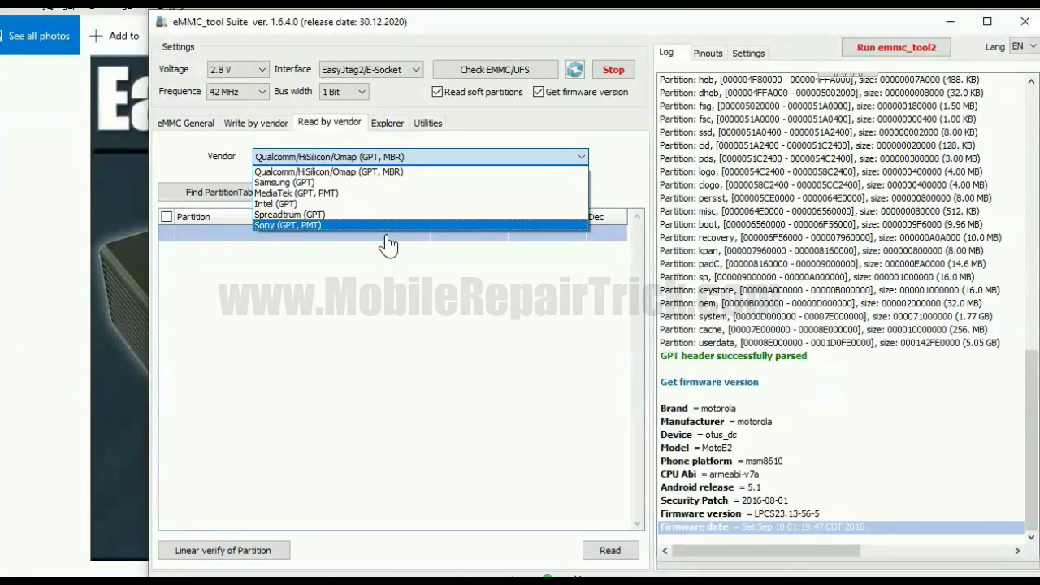
pyautogui.click(459, 170)
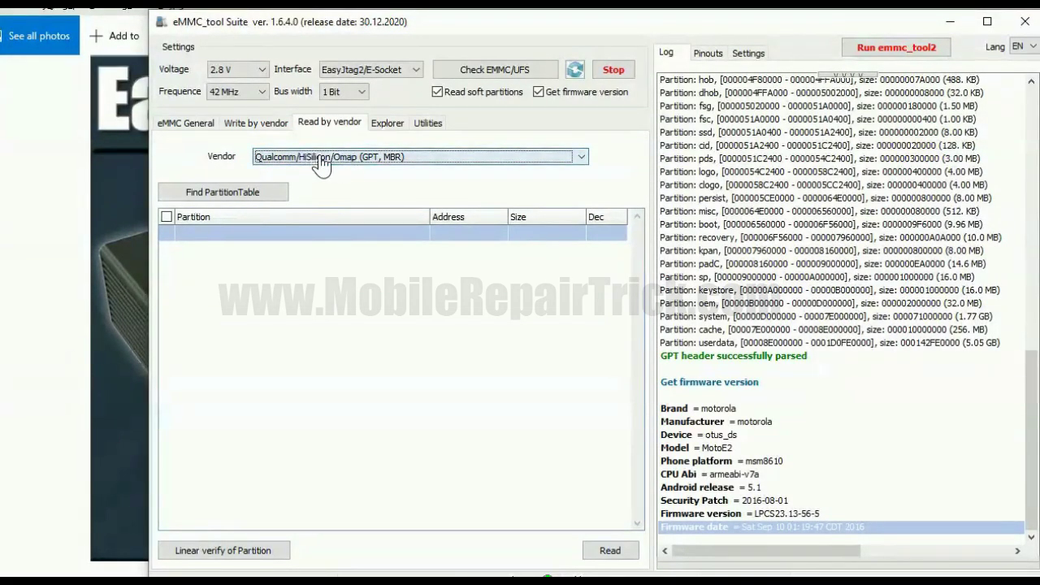
# Find the partition table from the device for the Qualcomm/HiSilicon/Omap (GPT, MBR) vendor, and look over the listed partitions
pyautogui.click(202, 196)
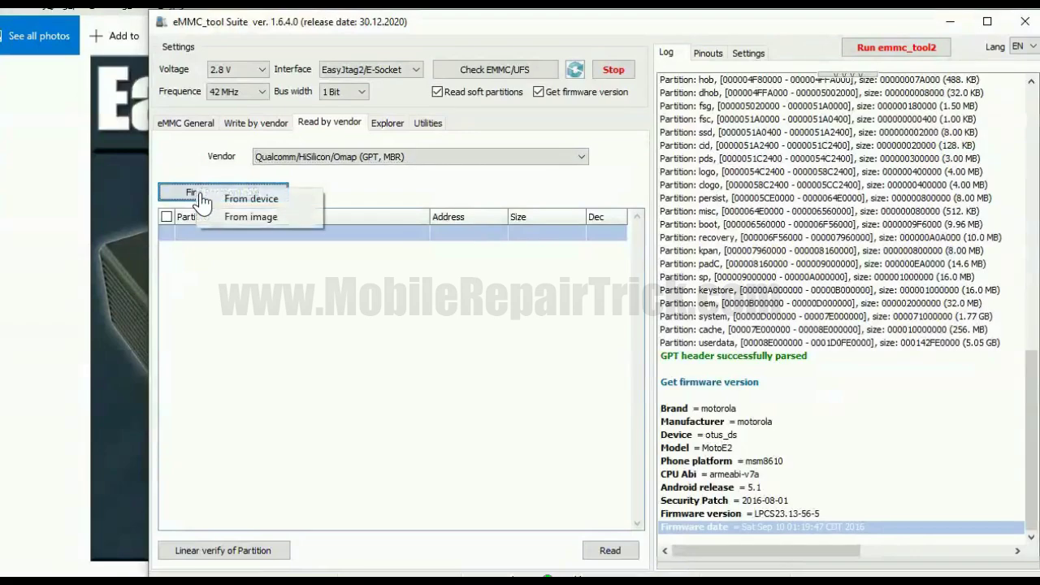
pyautogui.click(276, 205)
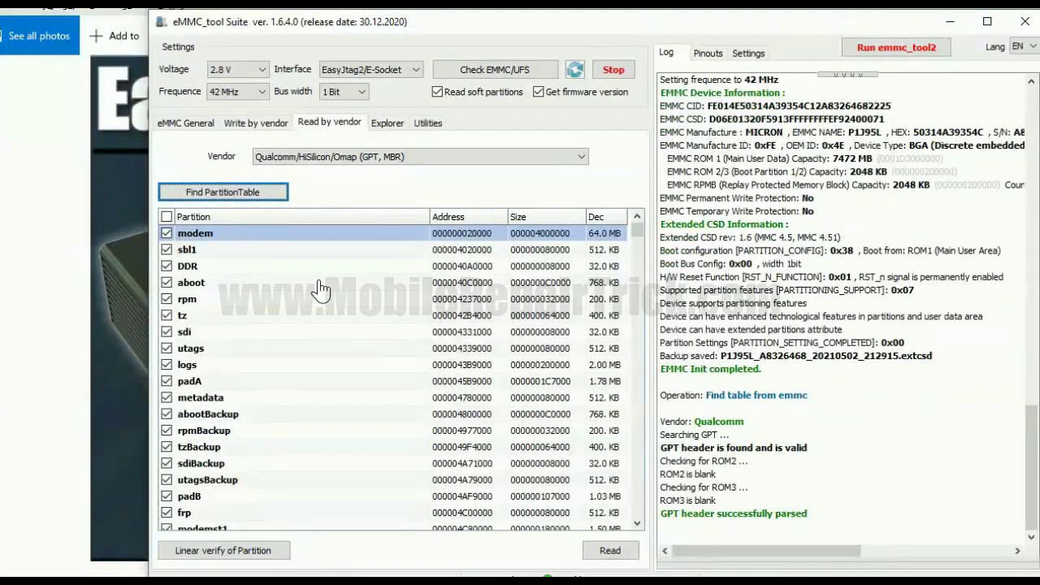
pyautogui.moveTo(636, 230)
pyautogui.mouseDown()
pyautogui.moveTo(642, 531)
pyautogui.moveTo(637, 230)
pyautogui.mouseUp()
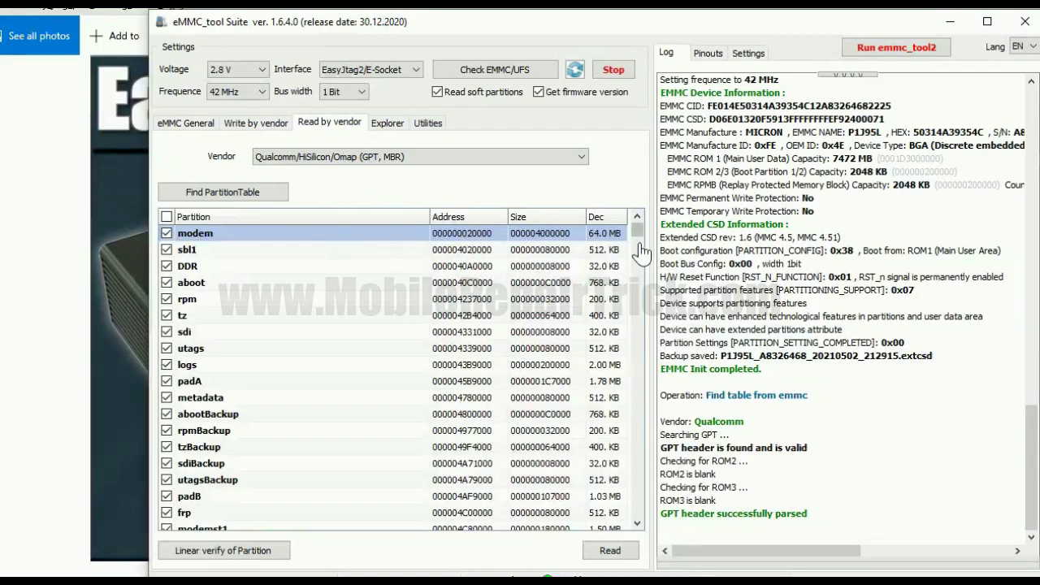
pyautogui.moveTo(638, 240)
pyautogui.mouseDown()
pyautogui.moveTo(640, 528)
pyautogui.moveTo(638, 230)
pyautogui.mouseUp()
pyautogui.moveTo(640, 234)
pyautogui.mouseDown()
pyautogui.moveTo(633, 528)
pyautogui.moveTo(645, 232)
pyautogui.mouseUp()
# Examine the log's GPT header and ROM checks, the firmware details from brand to firmware date, and the partition list
pyautogui.click(764, 489)
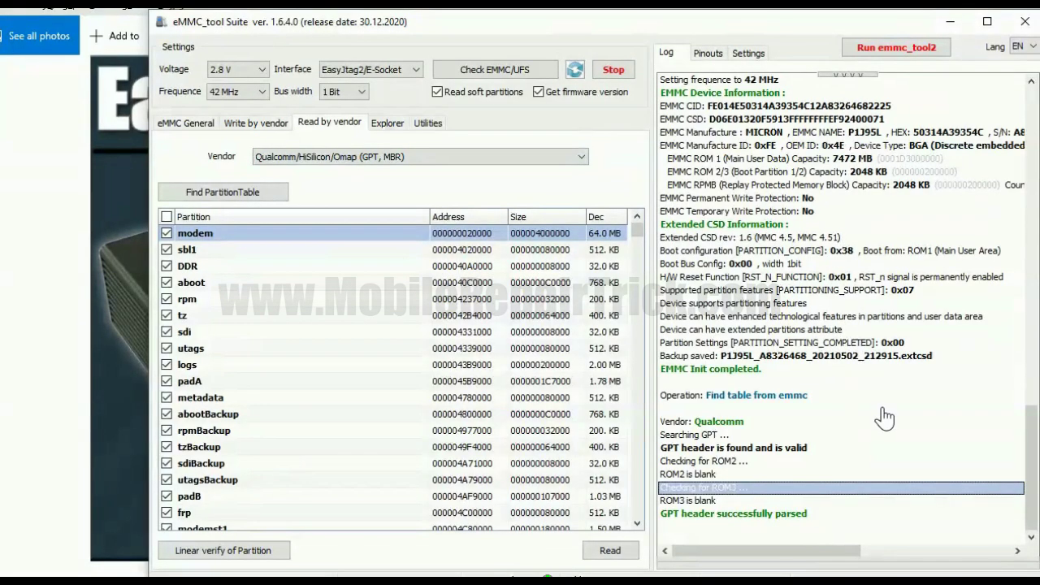
pyautogui.moveTo(1026, 430); pyautogui.dragTo(1022, 484)
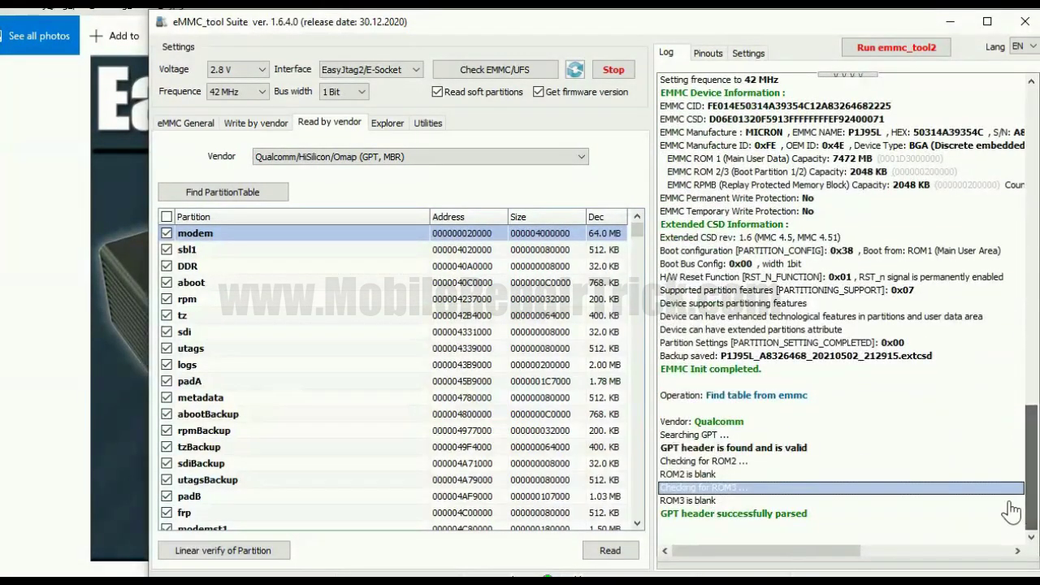
pyautogui.click(747, 451)
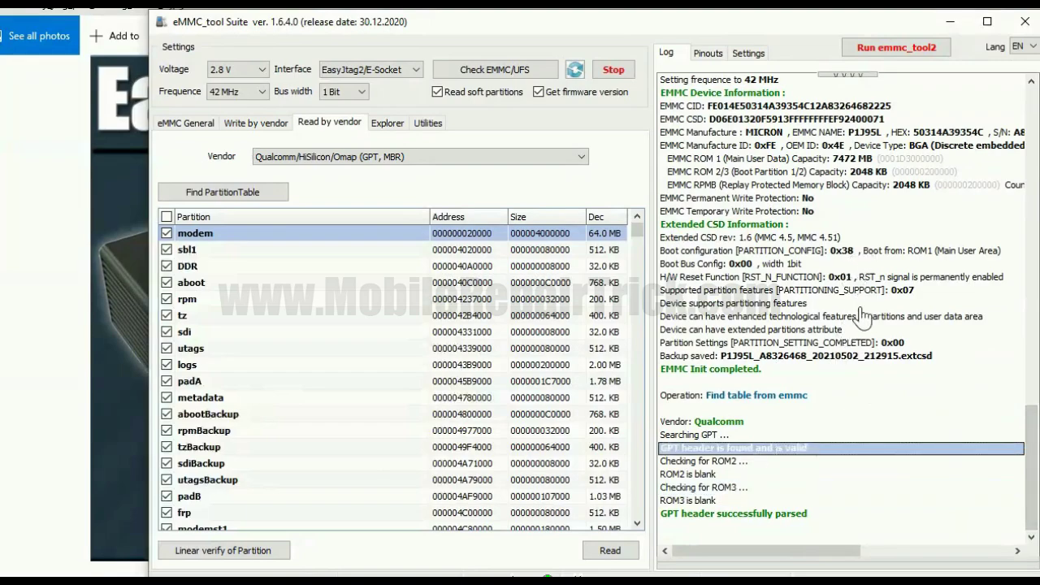
pyautogui.click(835, 488)
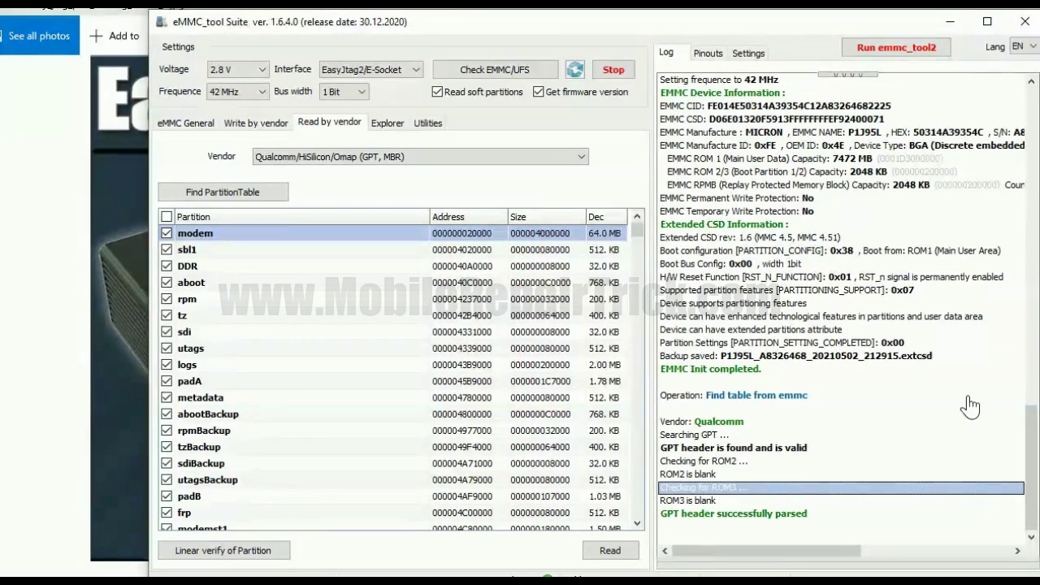
pyautogui.moveTo(1026, 488); pyautogui.dragTo(1023, 362)
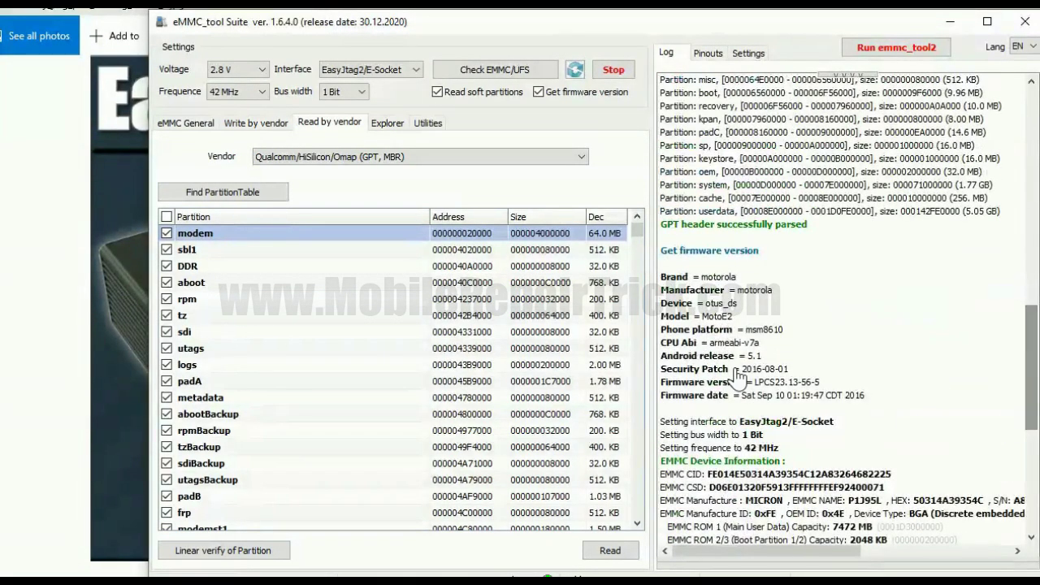
pyautogui.moveTo(854, 400); pyautogui.dragTo(774, 381)
pyautogui.moveTo(691, 286)
pyautogui.mouseDown()
pyautogui.moveTo(681, 275)
pyautogui.moveTo(696, 292)
pyautogui.mouseUp()
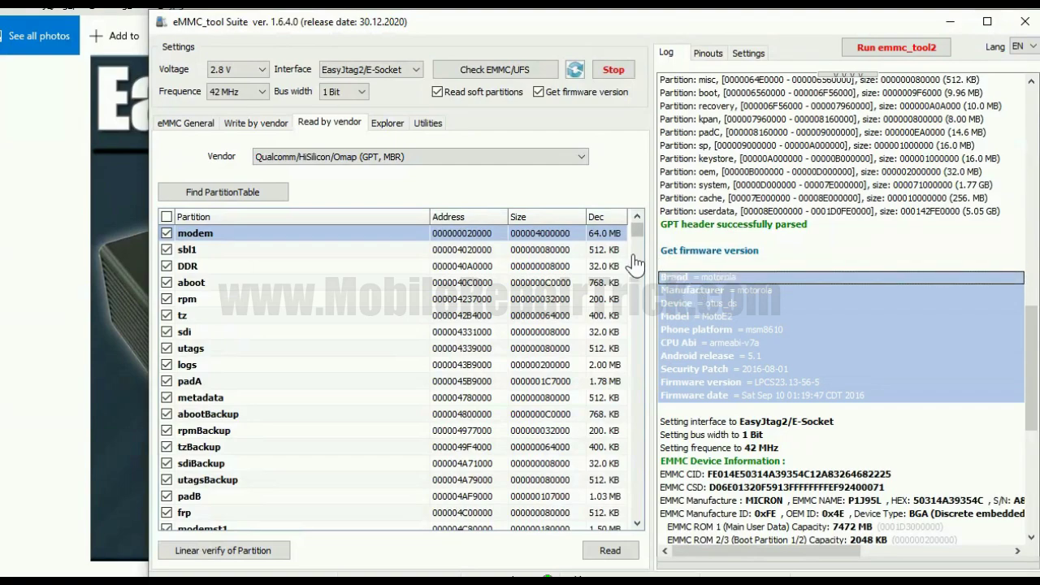
pyautogui.moveTo(638, 231)
pyautogui.mouseDown()
pyautogui.moveTo(631, 543)
pyautogui.moveTo(650, 244)
pyautogui.moveTo(648, 480)
pyautogui.moveTo(640, 536)
pyautogui.moveTo(651, 233)
pyautogui.mouseUp()
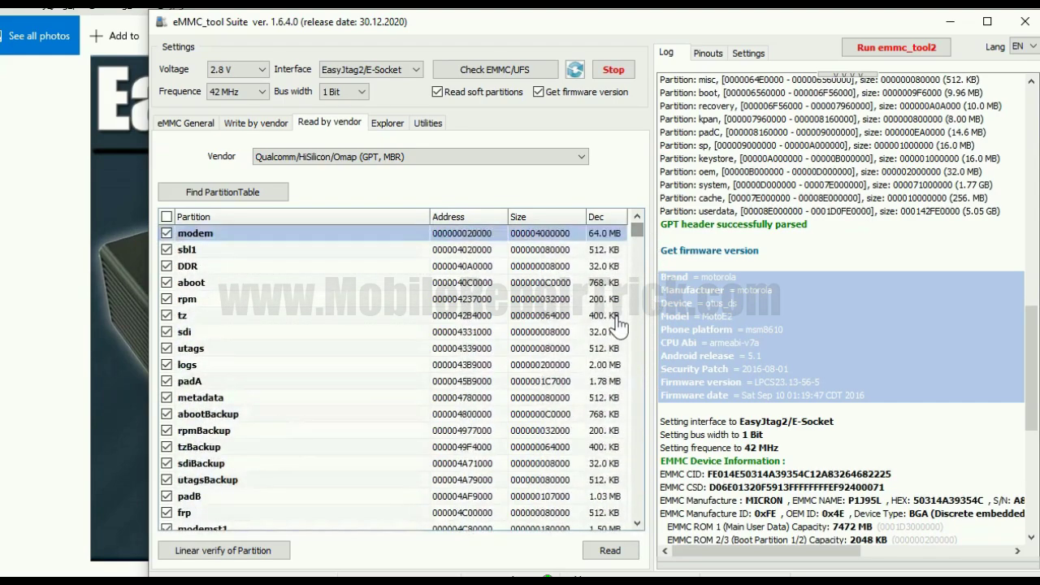
# Switch to File Explorer's Lesson 4 raw data folder and open Security Files Info.txt, moving its window aside
pyautogui.moveTo(521, 575)
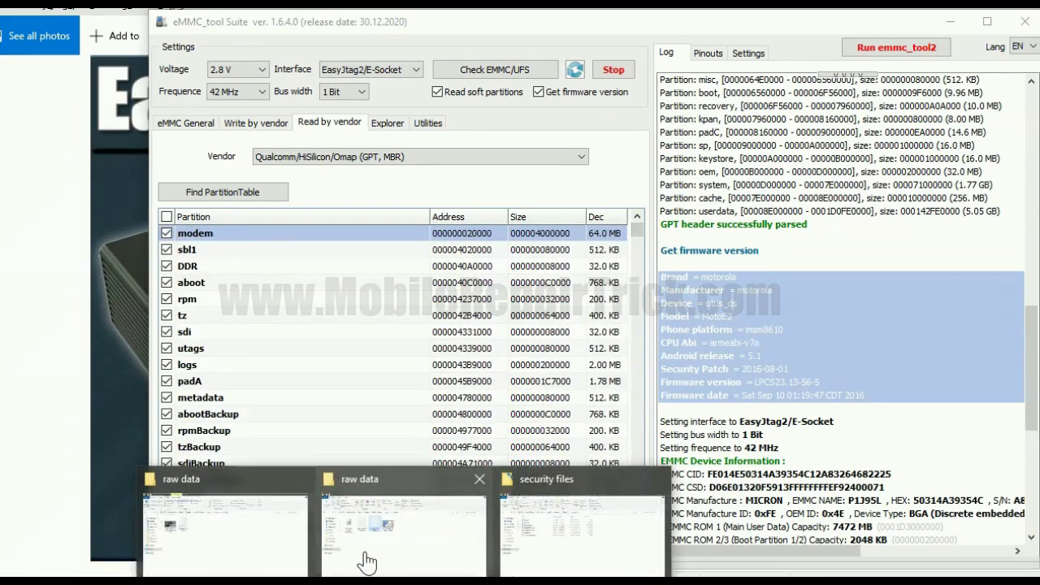
pyautogui.click(248, 538)
pyautogui.doubleClick(267, 211)
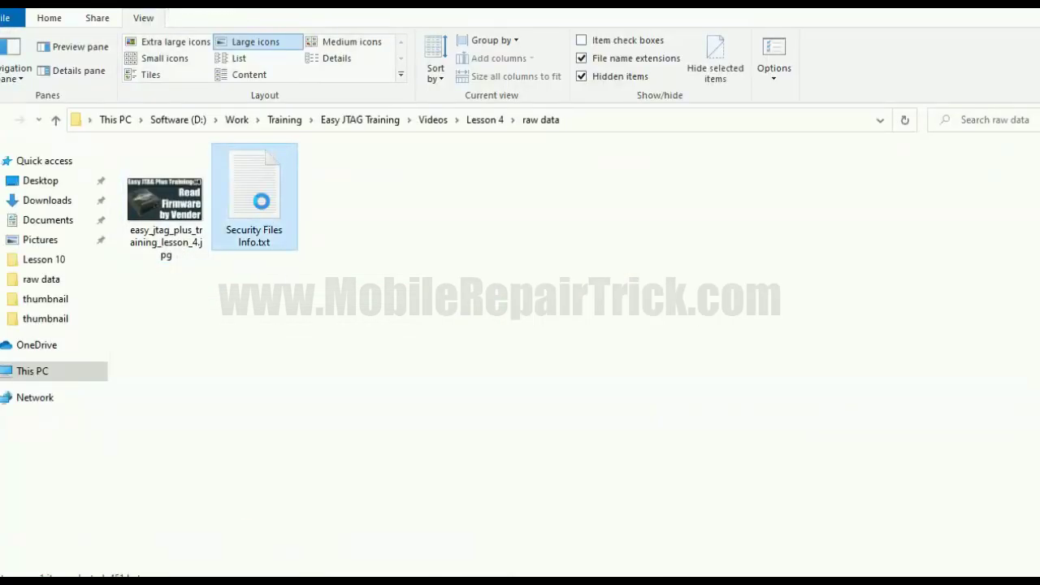
pyautogui.moveTo(522, 91); pyautogui.dragTo(214, 135)
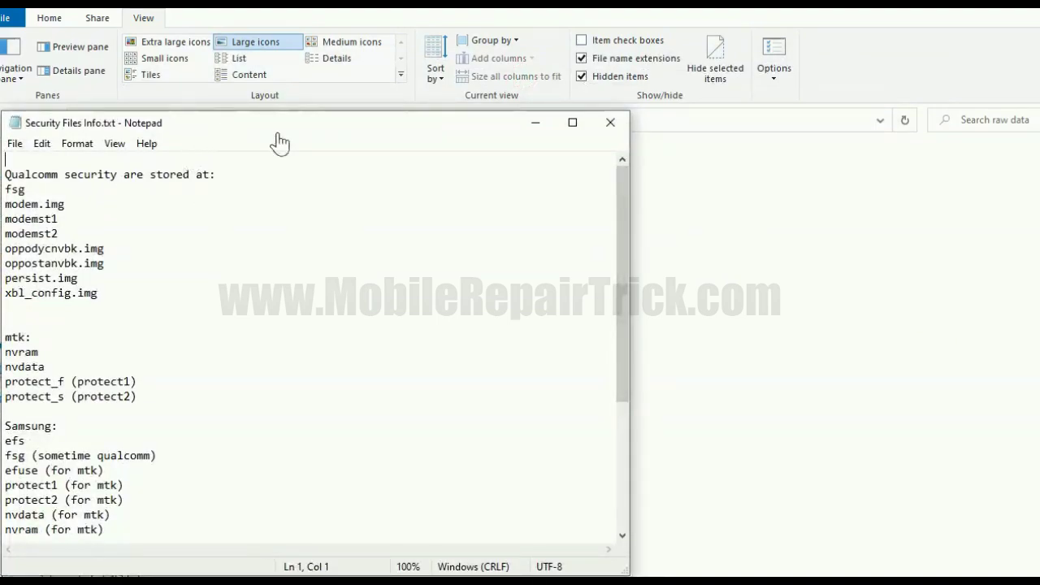
# Read through the Qualcomm, mtk and Samsung security partition lists in the note, and switch back to eMMC_tool Suite
pyautogui.scroll(-3, 167, 374)
pyautogui.scroll(3, 164, 332)
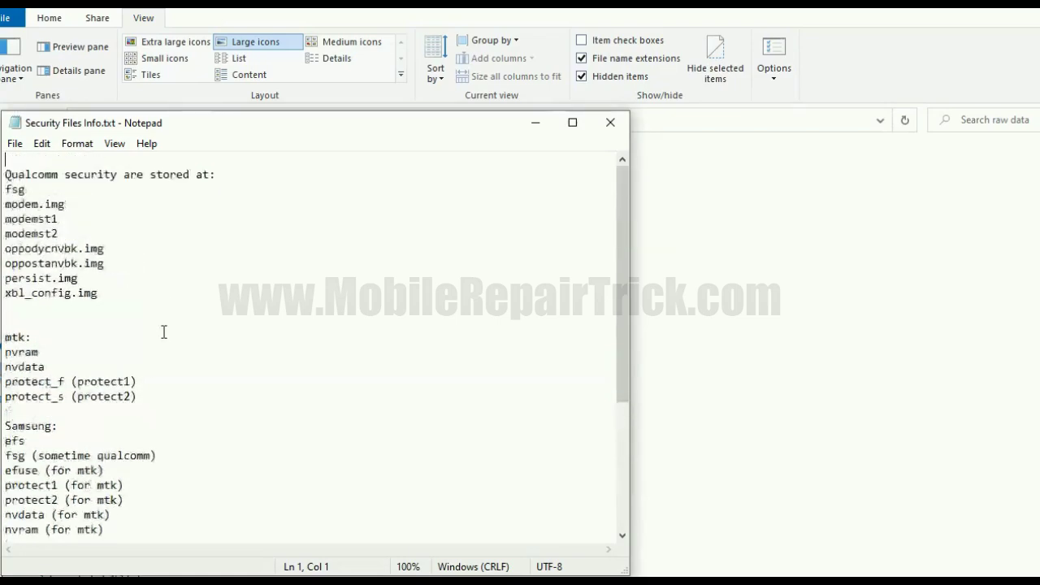
pyautogui.scroll(-5, 163, 331)
pyautogui.scroll(5, 164, 332)
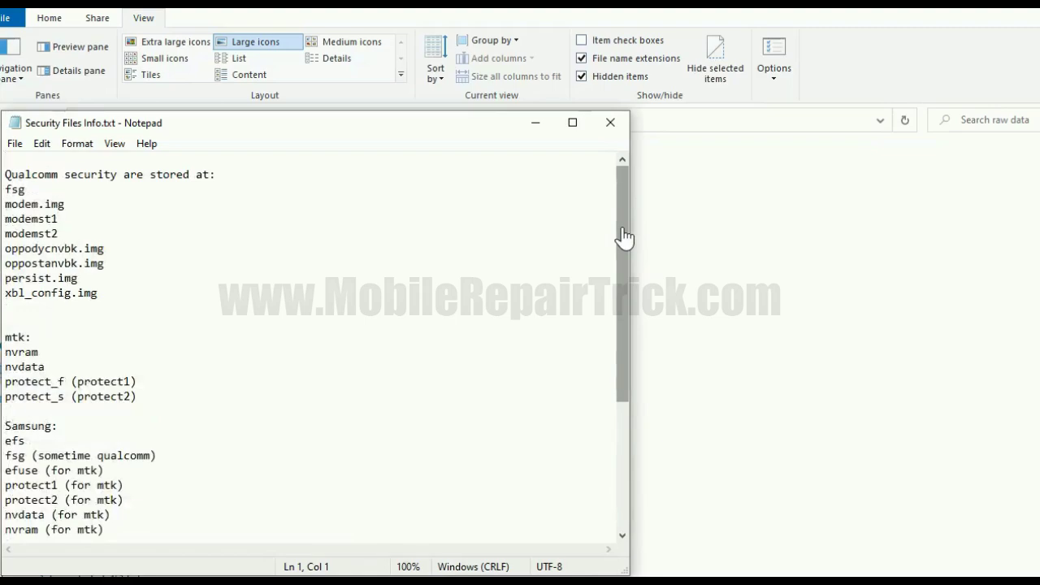
pyautogui.moveTo(624, 237)
pyautogui.mouseDown()
pyautogui.moveTo(603, 441)
pyautogui.moveTo(620, 336)
pyautogui.moveTo(619, 218)
pyautogui.mouseUp()
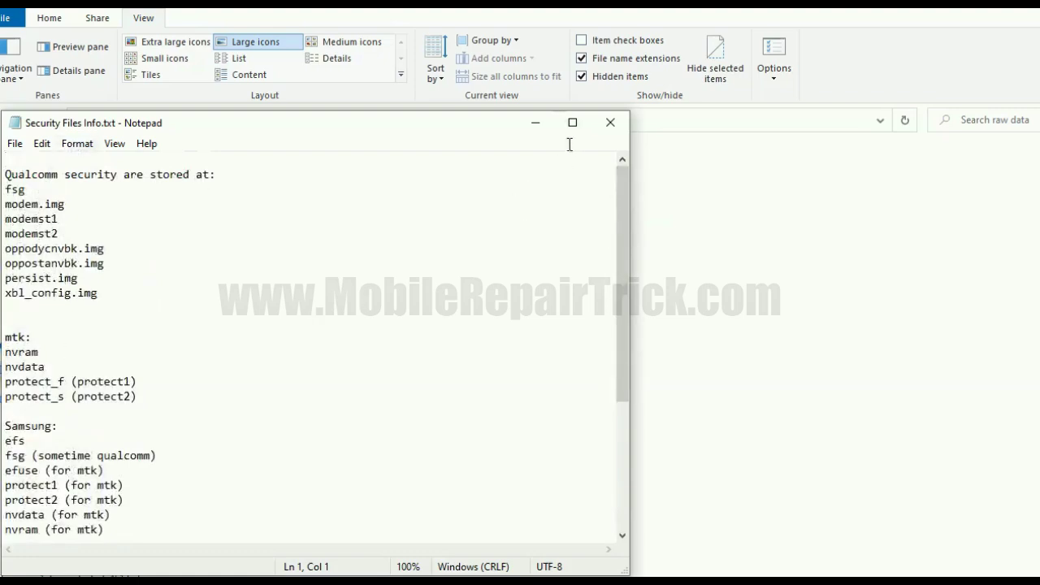
pyautogui.click(541, 130)
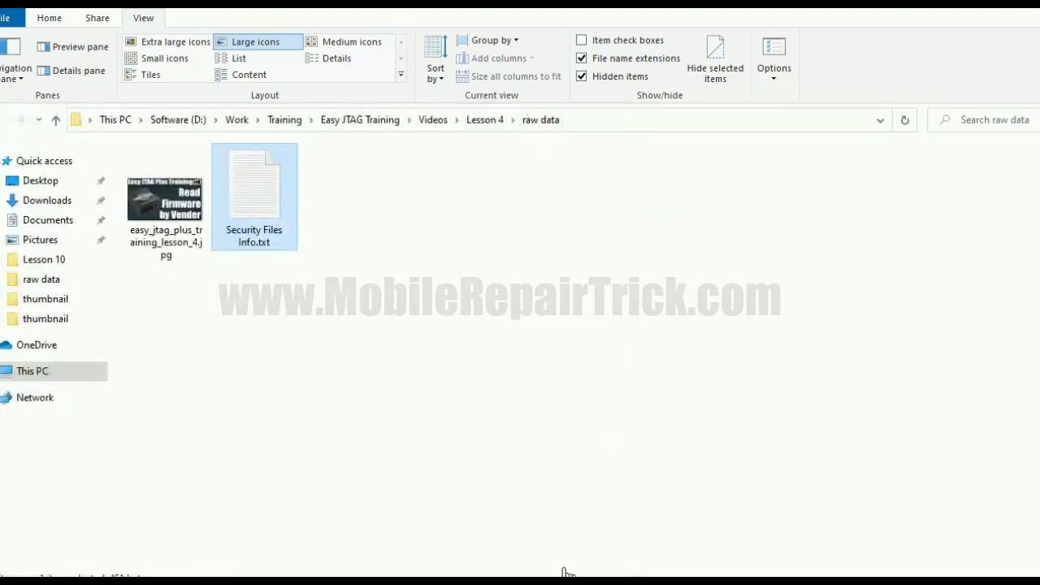
pyautogui.click(467, 570)
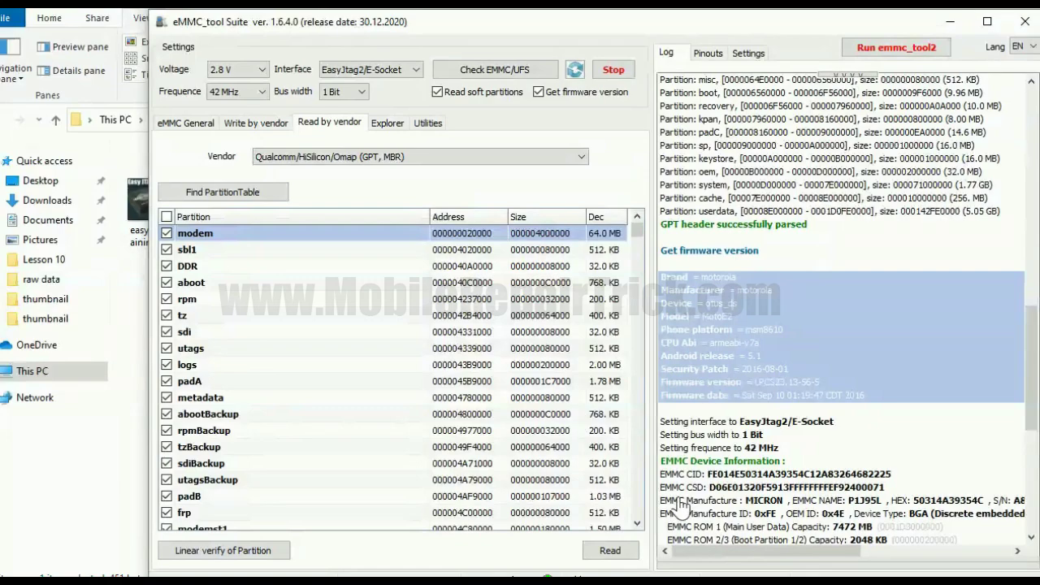
# Bring Security Files Info.txt back up in Notepad to recheck the Qualcomm security partitions, and return to eMMC_tool Suite
pyautogui.moveTo(561, 580)
pyautogui.click(683, 532)
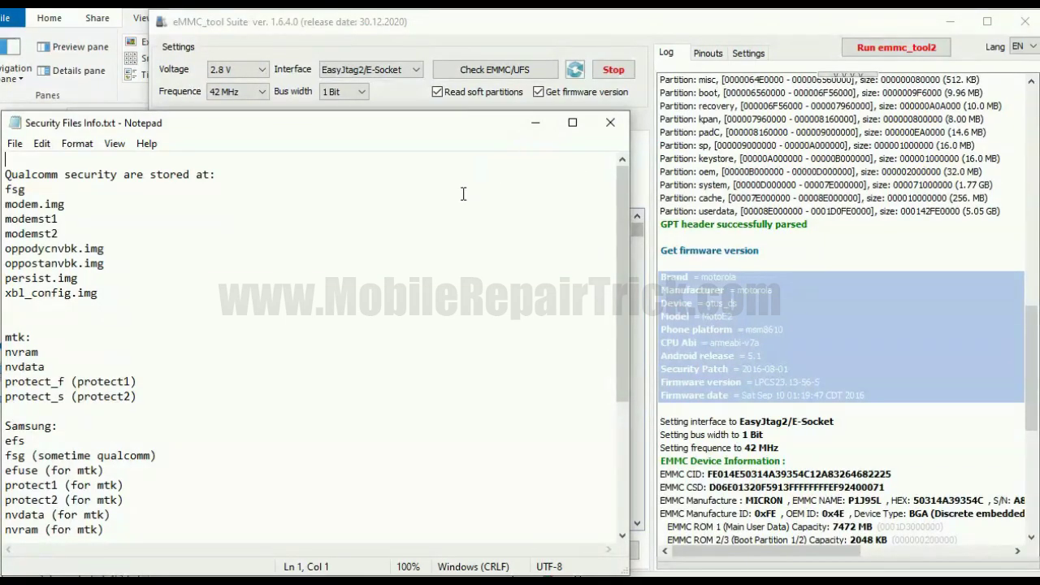
pyautogui.click(536, 123)
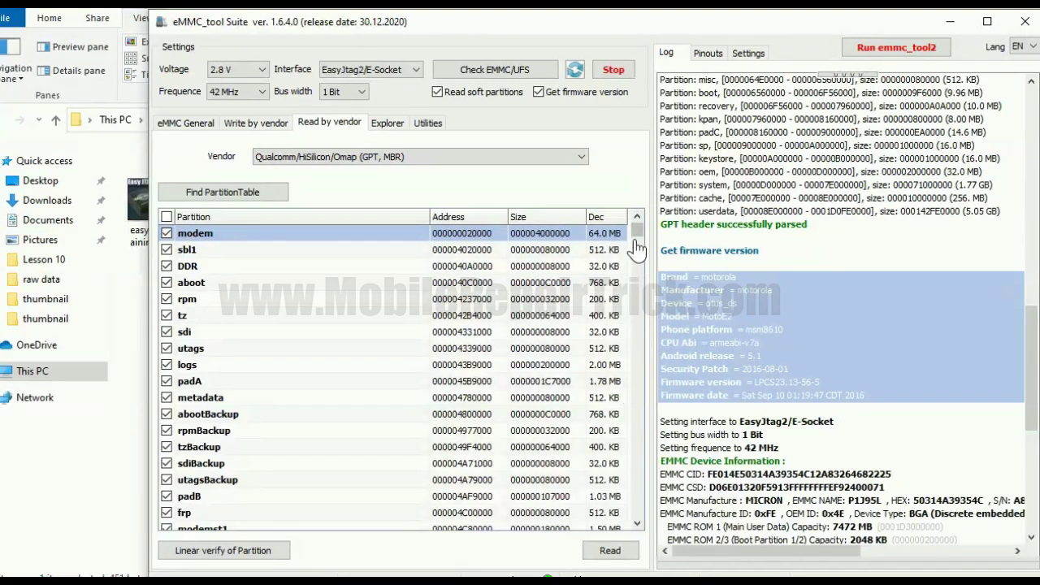
# Exclude the userdata partition at the end of the partition list from the partitions selected for reading
pyautogui.moveTo(639, 242)
pyautogui.mouseDown()
pyautogui.moveTo(645, 399)
pyautogui.moveTo(642, 232)
pyautogui.mouseUp()
pyautogui.moveTo(640, 241); pyautogui.dragTo(640, 528)
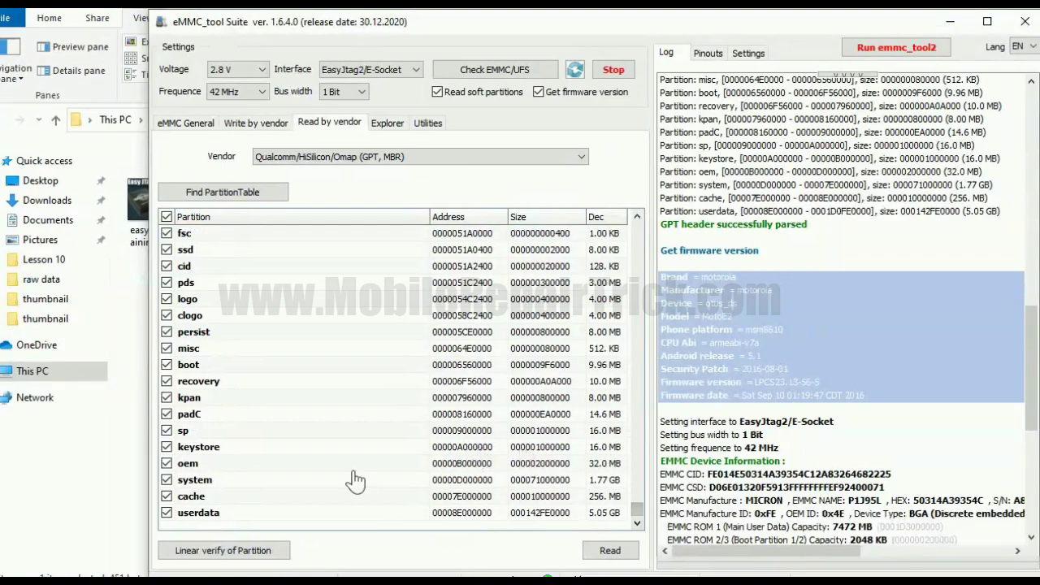
pyautogui.click(166, 513)
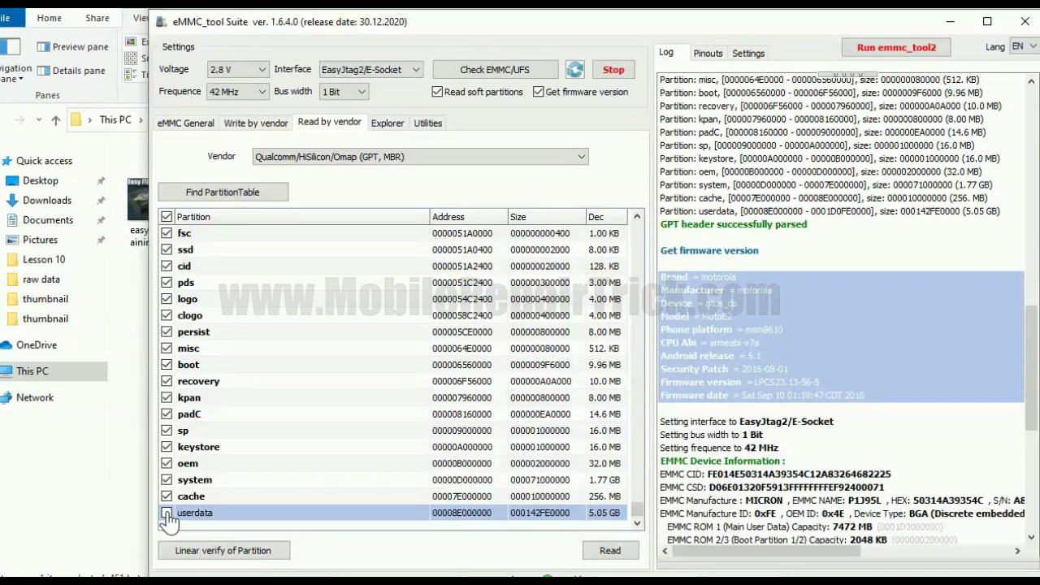
# Check the model and CPU details in the log, and review the partitions selected for reading through the end of the list
pyautogui.click(803, 379)
pyautogui.moveTo(764, 367); pyautogui.dragTo(729, 323)
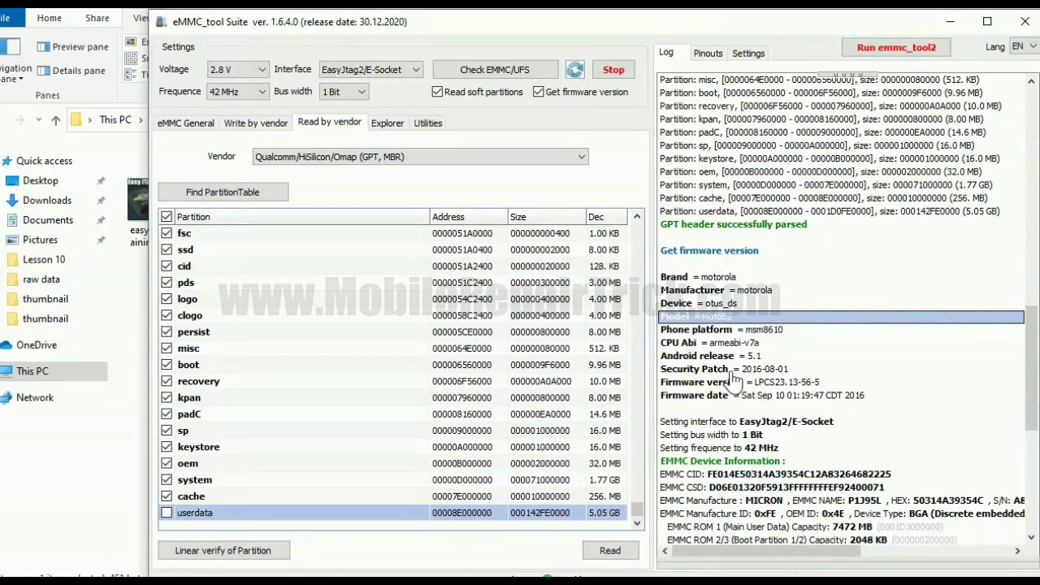
pyautogui.click(805, 348)
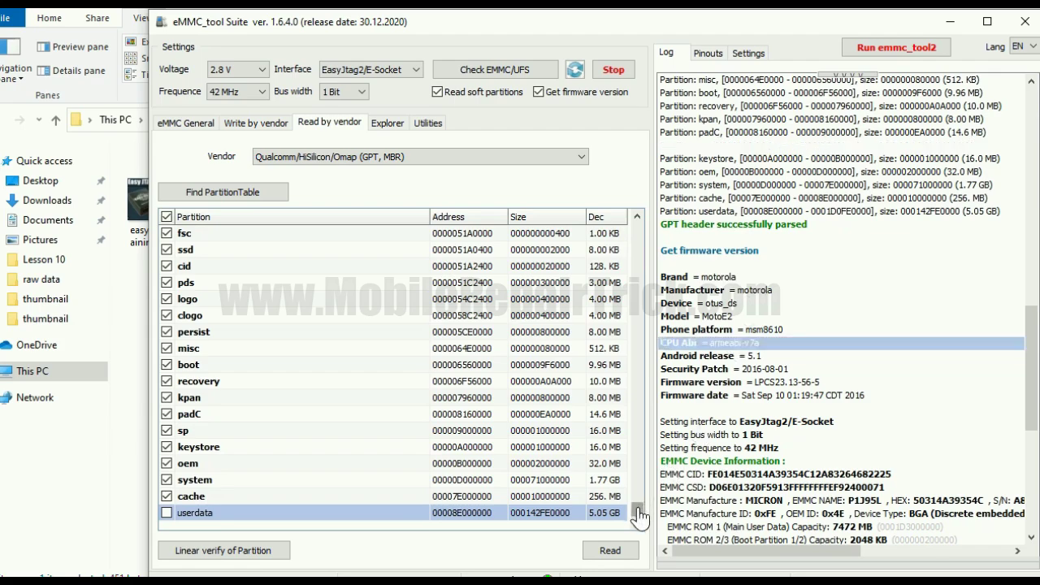
pyautogui.moveTo(640, 514); pyautogui.dragTo(639, 379)
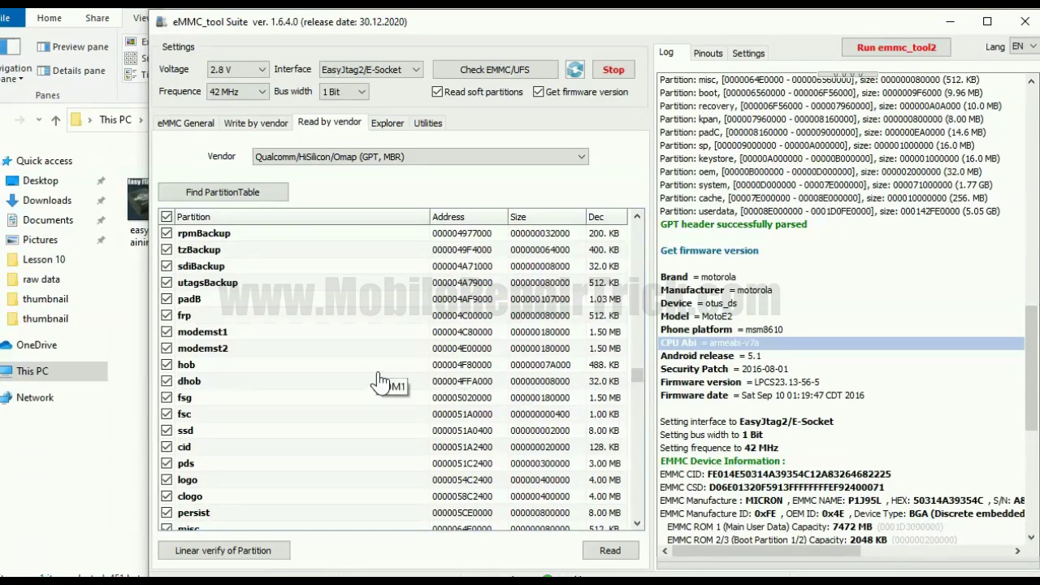
pyautogui.moveTo(637, 382); pyautogui.dragTo(639, 527)
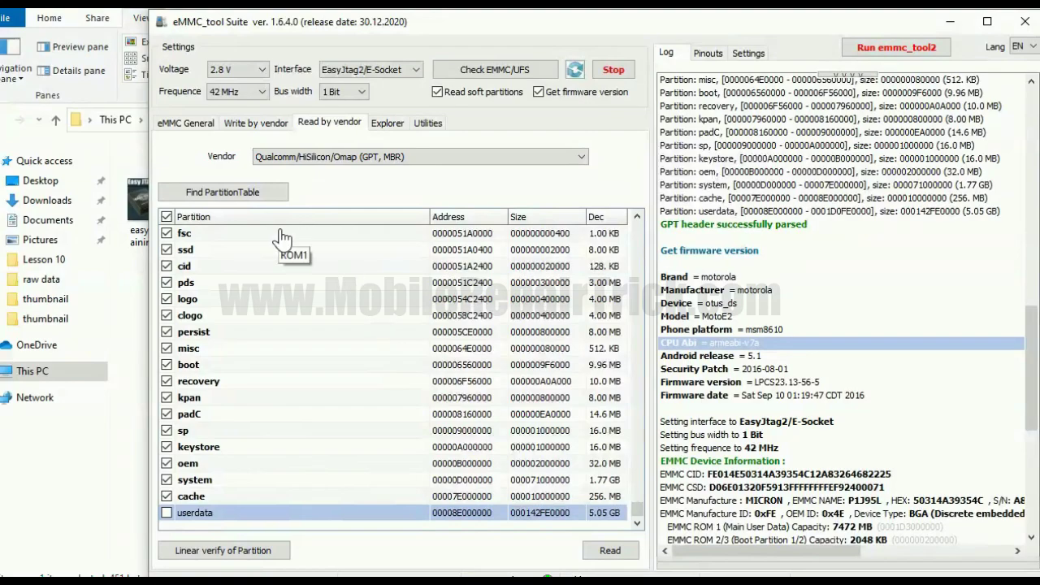
# Start reading the selected partitions and create a new folder on the Desktop as the save location
pyautogui.click(608, 553)
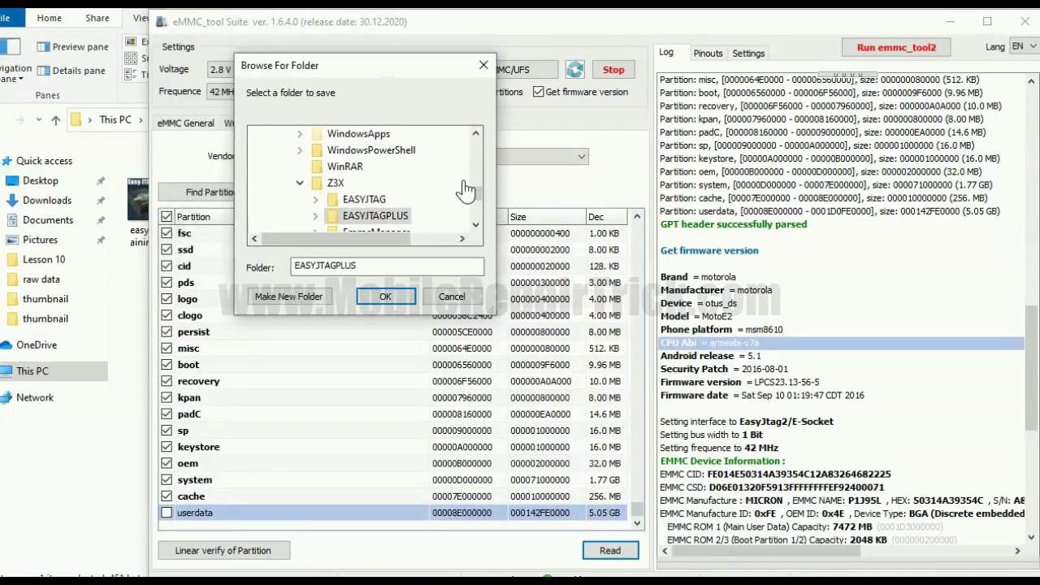
pyautogui.moveTo(479, 199); pyautogui.dragTo(476, 133)
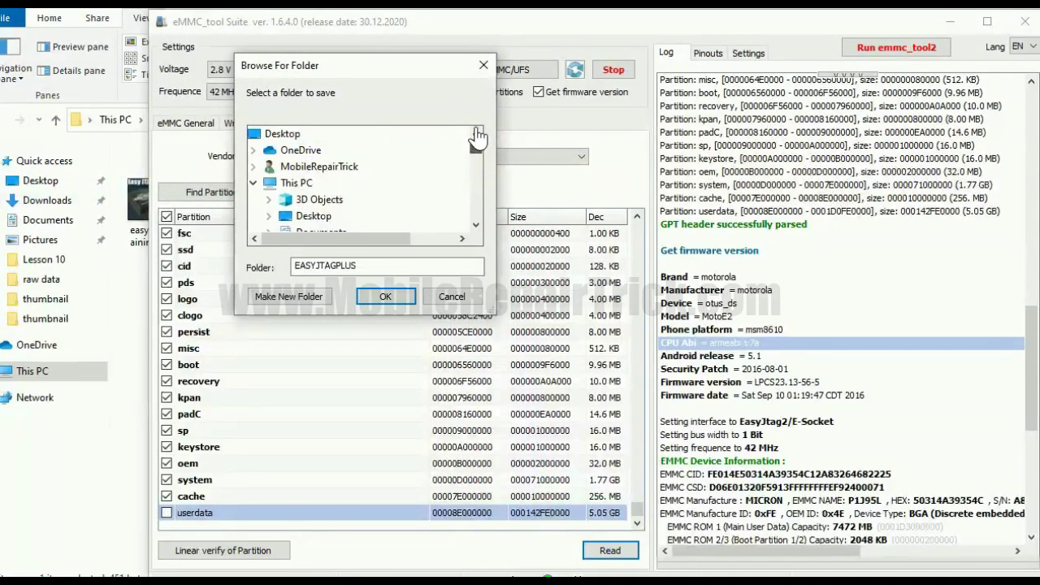
pyautogui.click(332, 223)
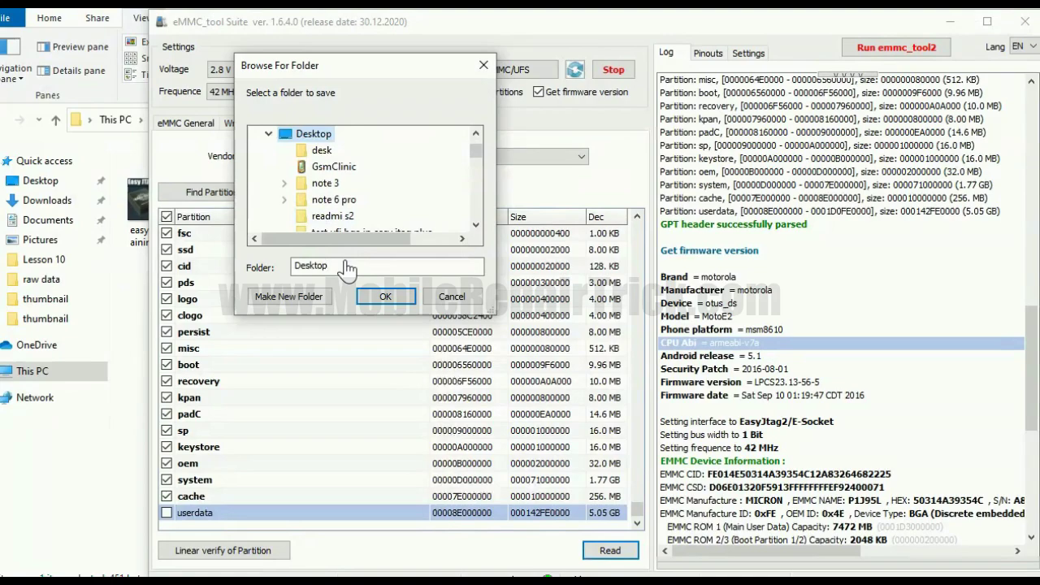
pyautogui.click(289, 297)
pyautogui.press('Return')
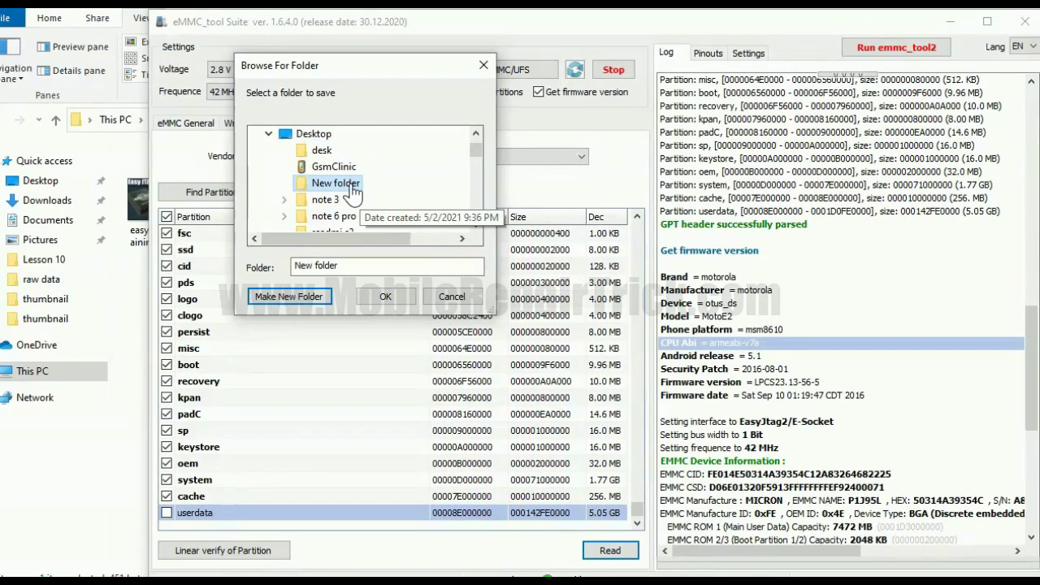
# Rename the new Desktop folder as motoe2 and confirm it as the destination for the partition read
pyautogui.rightClick(352, 192)
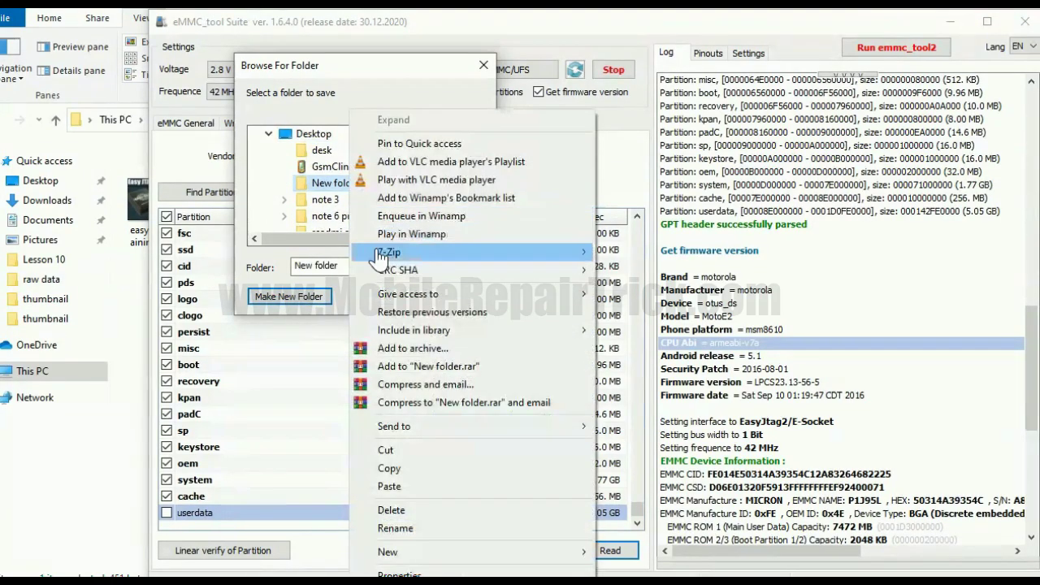
pyautogui.click(396, 529)
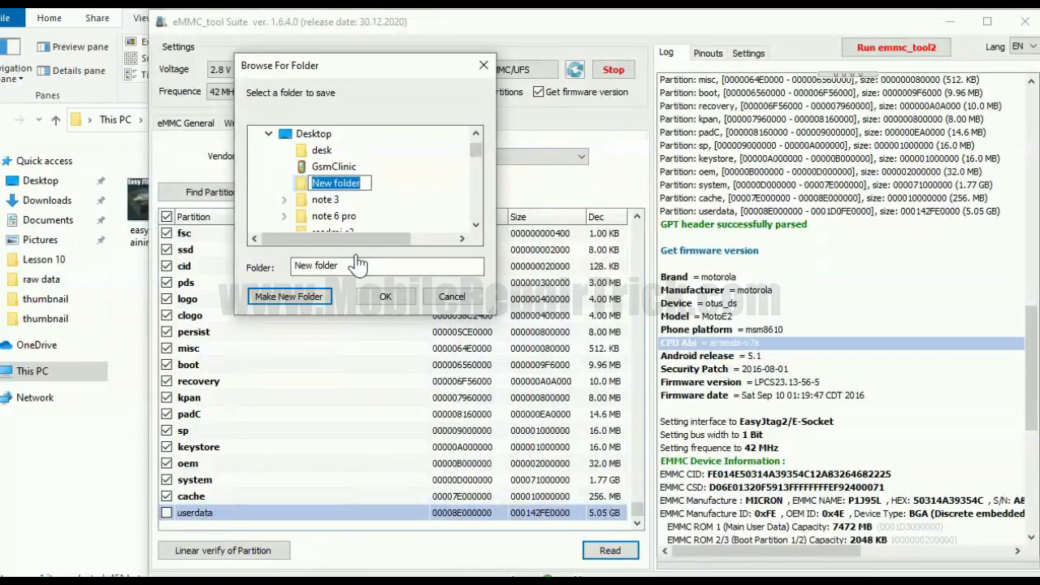
pyautogui.write('moto')
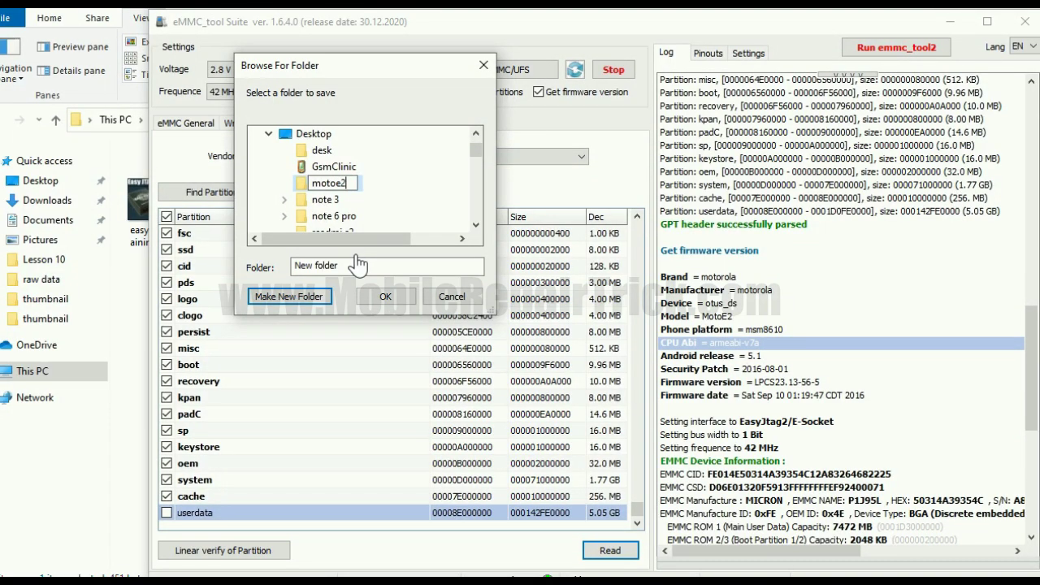
pyautogui.write('e2')
pyautogui.click(385, 296)
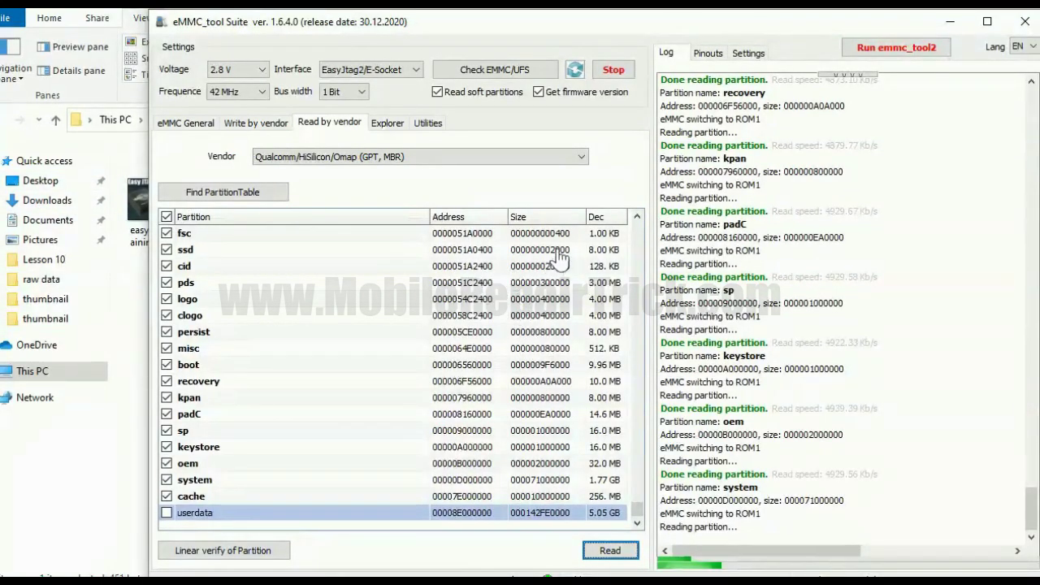
# Switch to File Explorer, open the motoe2 folder on the Desktop, and look through the partition files being saved
pyautogui.click(49, 184)
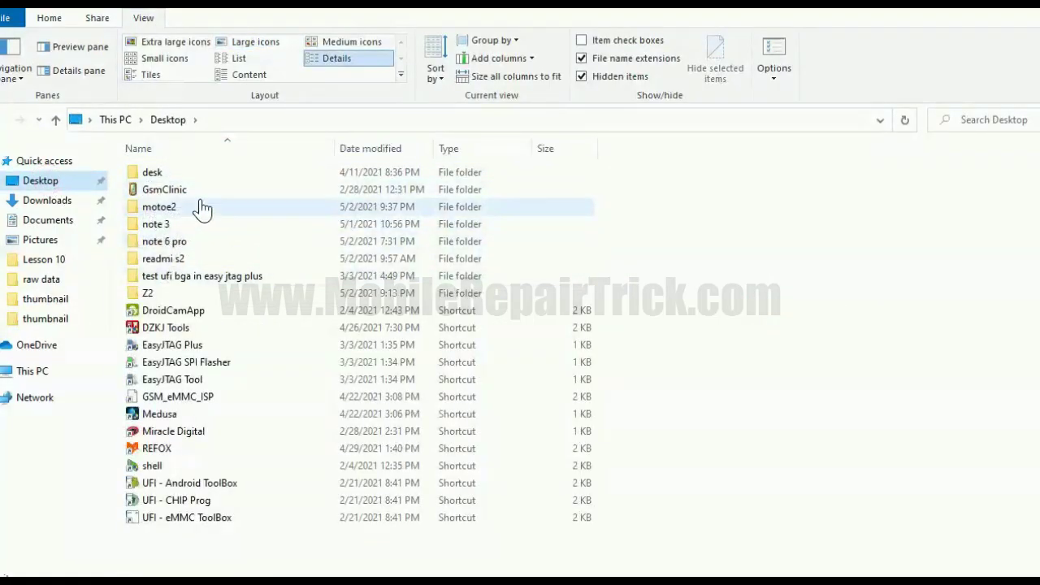
pyautogui.click(180, 213)
pyautogui.doubleClick(179, 210)
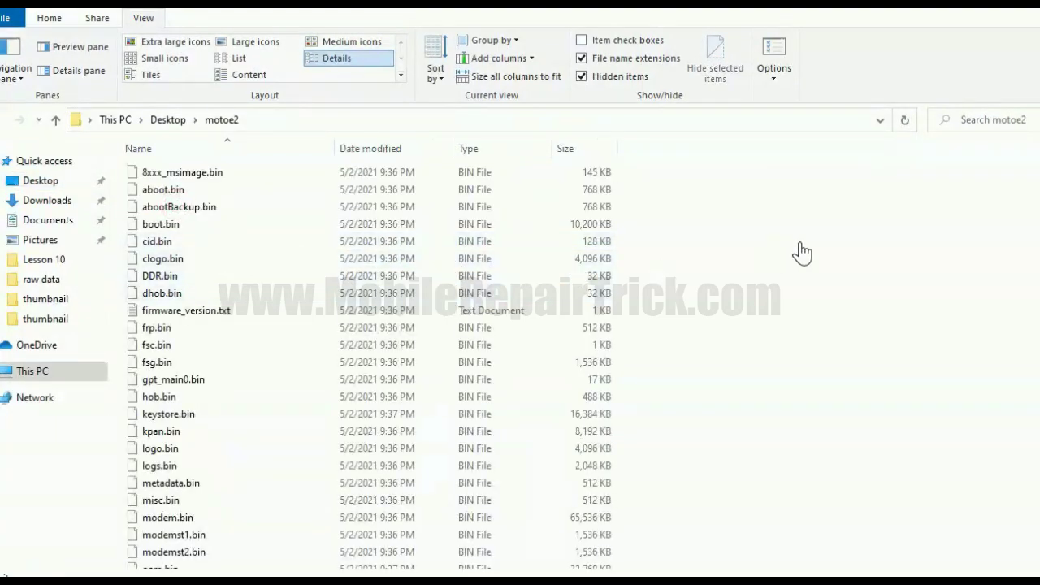
pyautogui.scroll(-5, 799, 260)
pyautogui.scroll(-2, 800, 274)
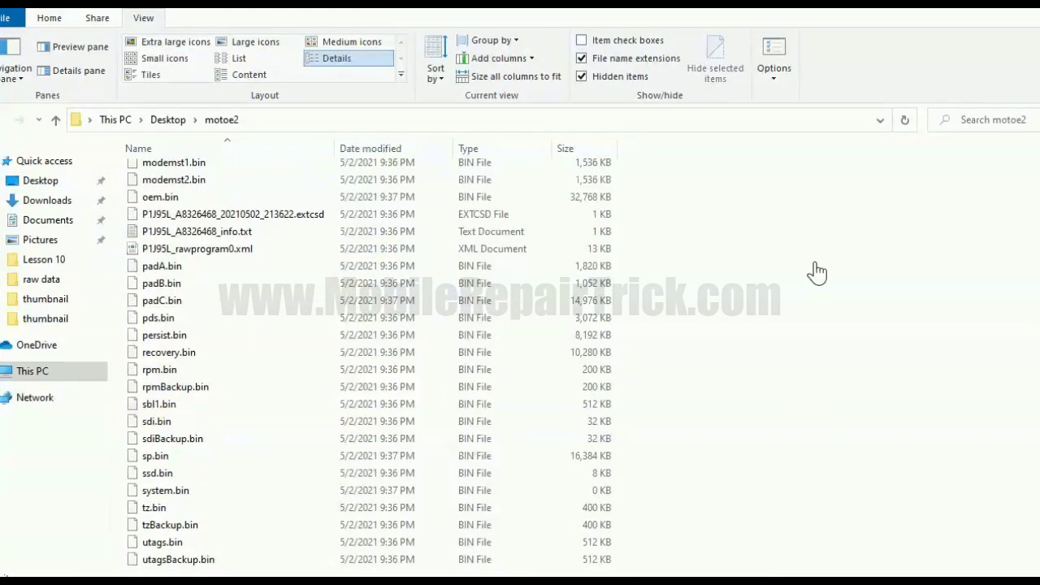
# Examine P1J95L_rawprogram0.xml in the motoe2 folder and compare it with the partition files saved alongside it
pyautogui.click(209, 253)
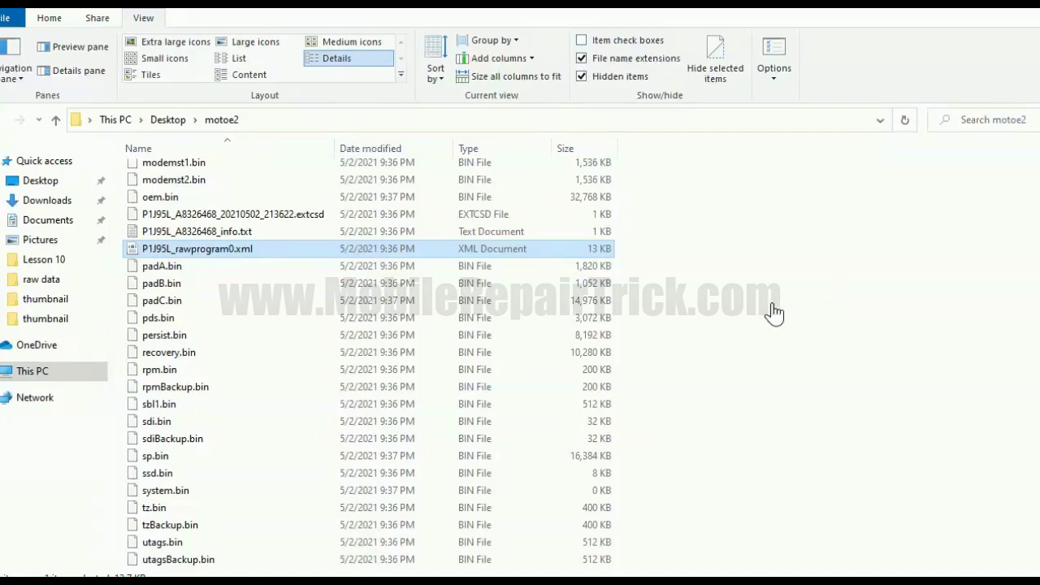
pyautogui.scroll(7, 1015, 375)
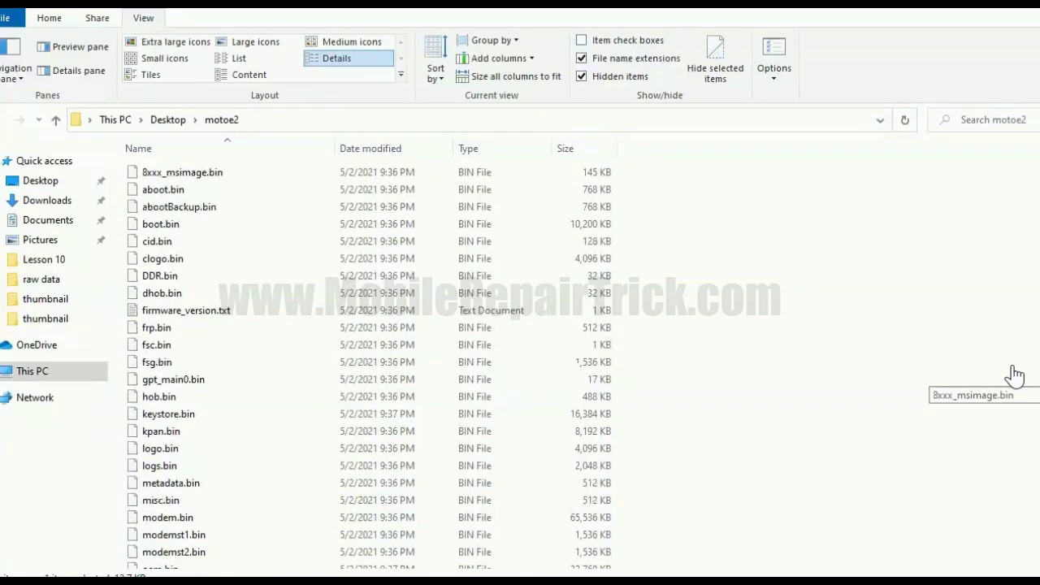
pyautogui.scroll(-7, 1015, 376)
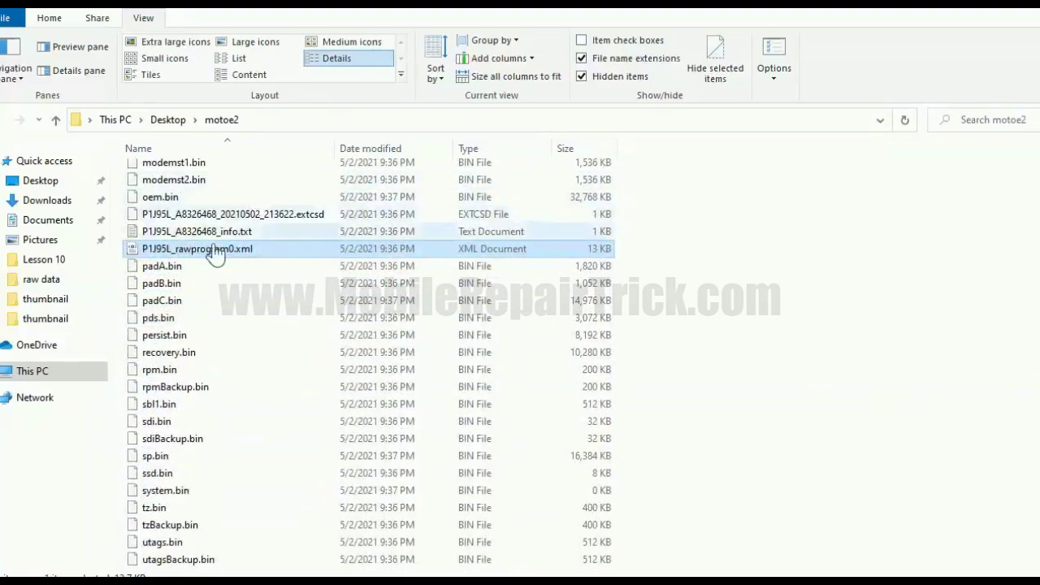
pyautogui.moveTo(216, 249); pyautogui.dragTo(200, 265)
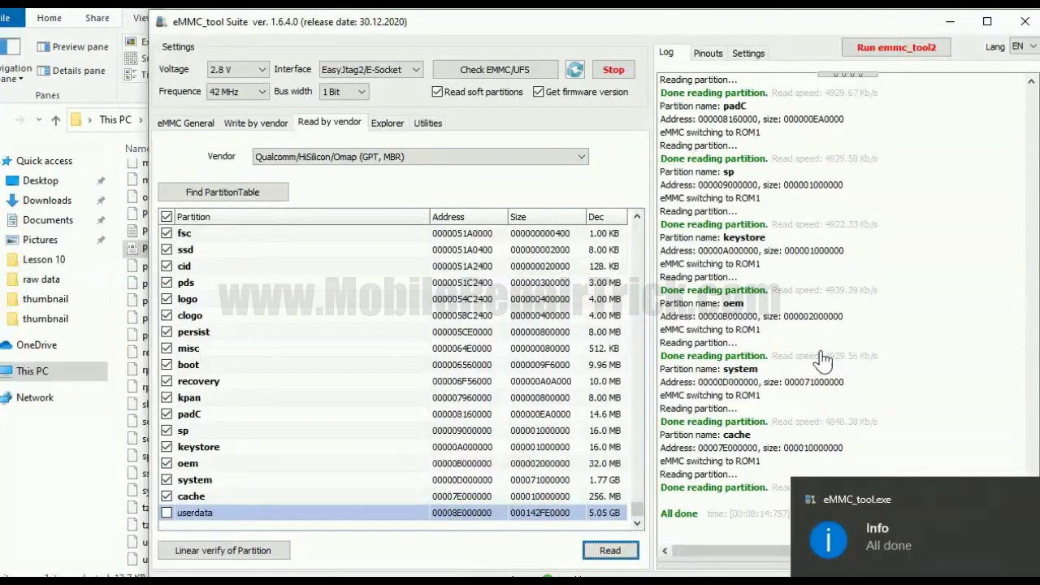
# Dismiss the eMMC_tool notification, switch to File Explorer, and refresh the motoe2 folder
pyautogui.click(1024, 481)
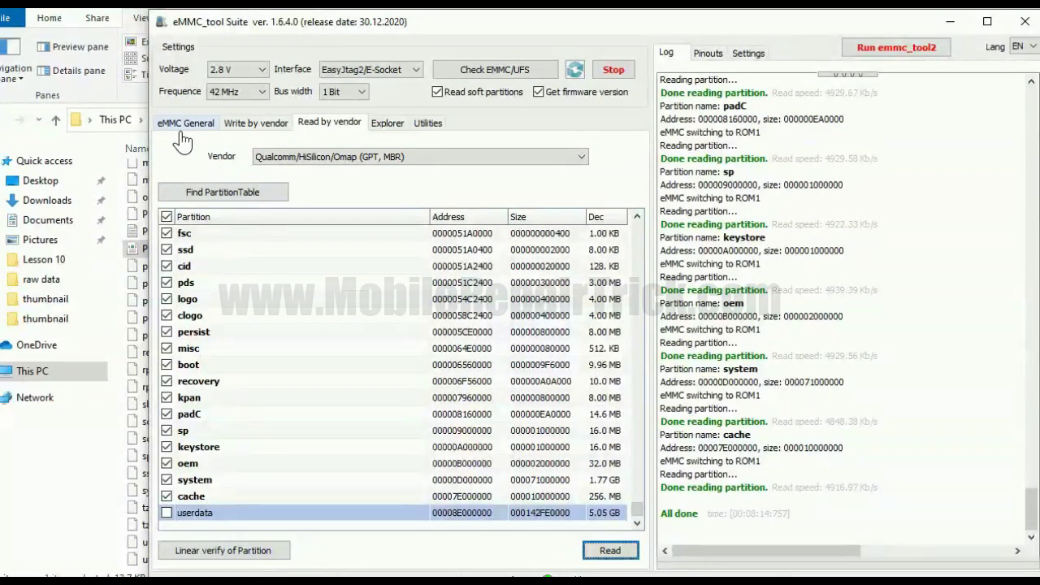
pyautogui.click(146, 32)
pyautogui.rightClick(780, 267)
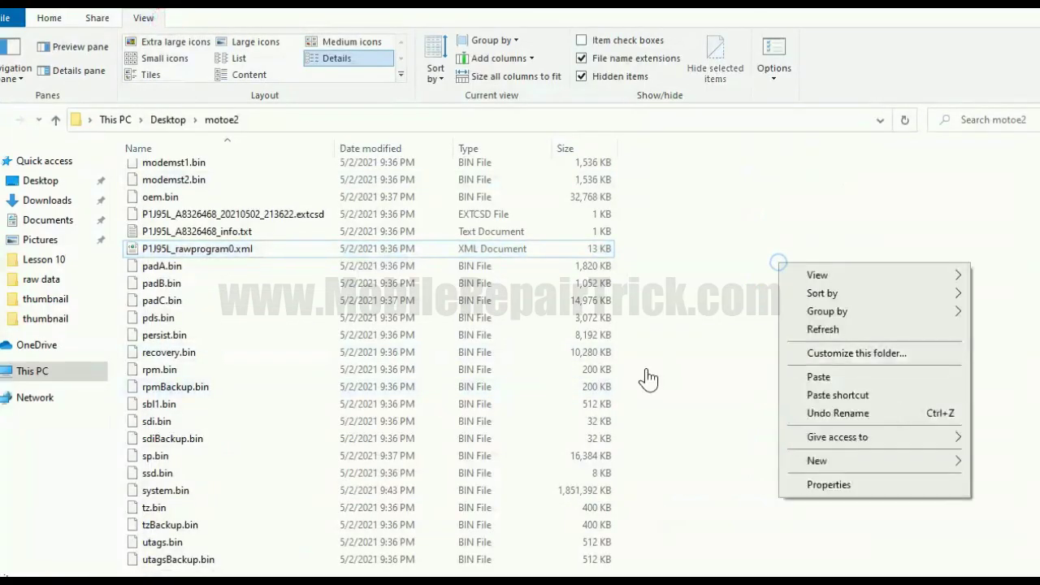
pyautogui.click(810, 328)
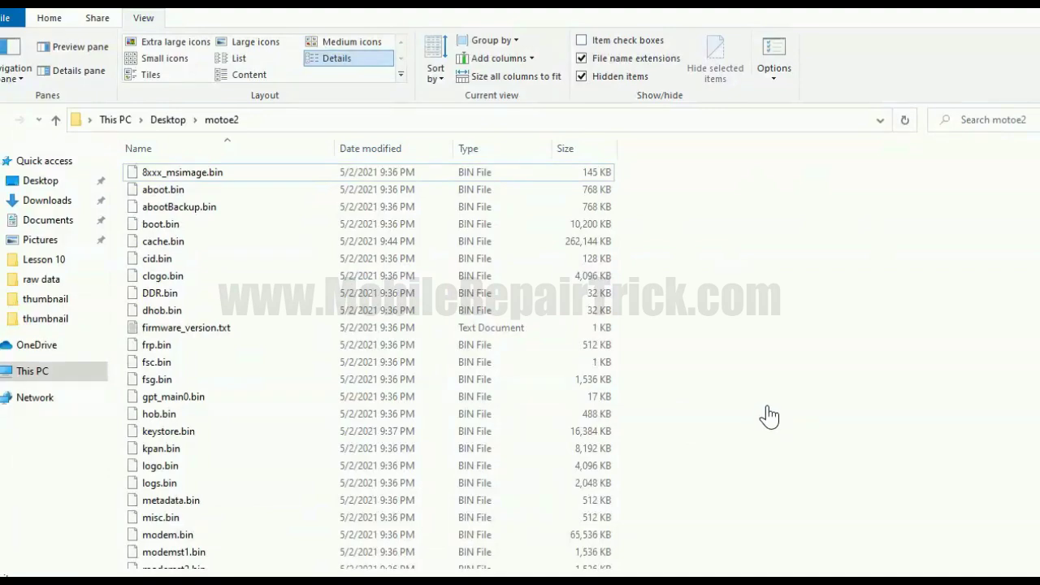
# Review the full list of saved partition files in the motoe2 folder, and return to eMMC_tool Suite
pyautogui.scroll(-7, 734, 418)
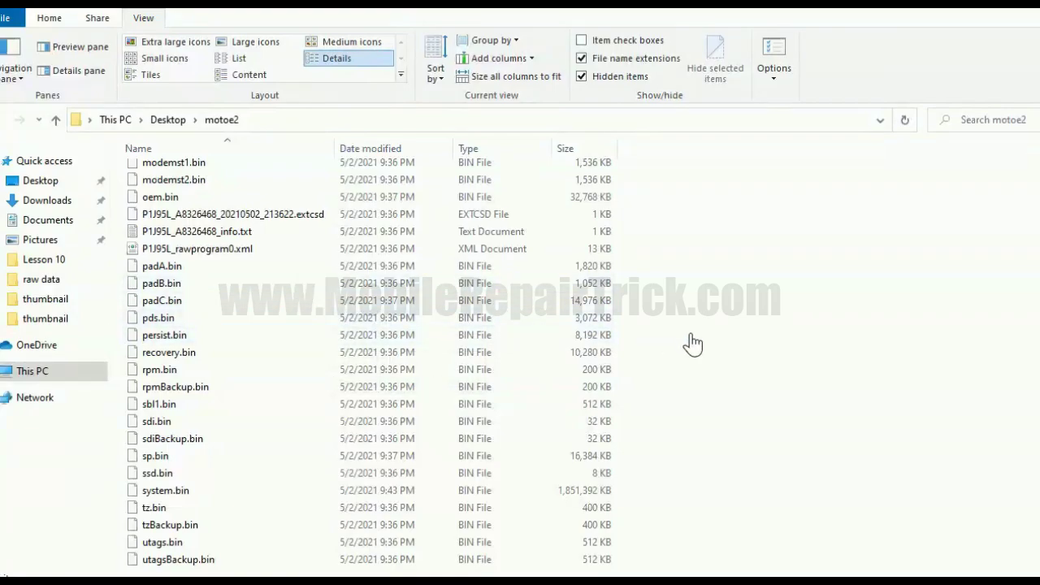
pyautogui.scroll(7, 693, 343)
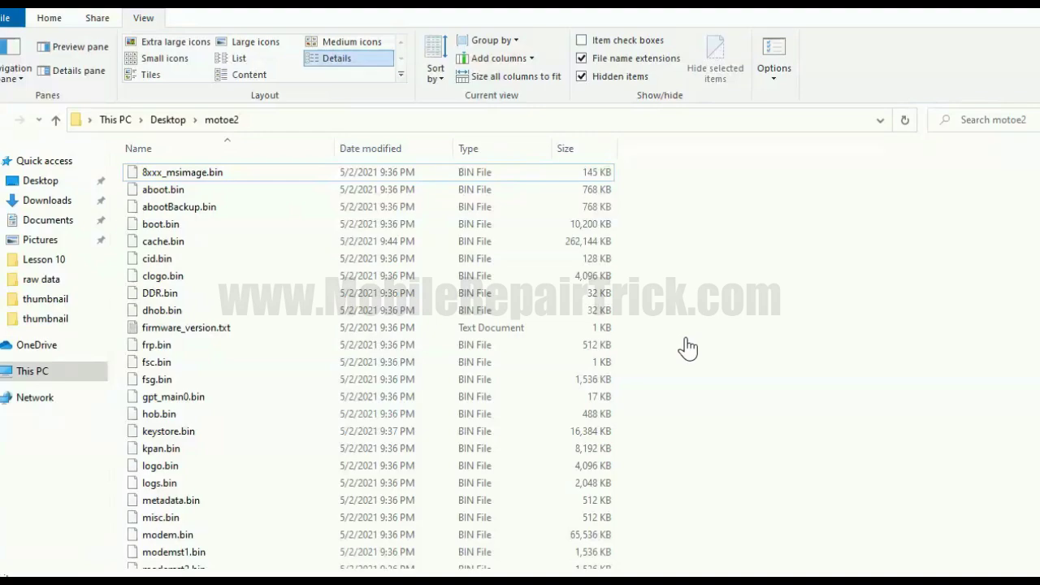
pyautogui.scroll(-7, 687, 348)
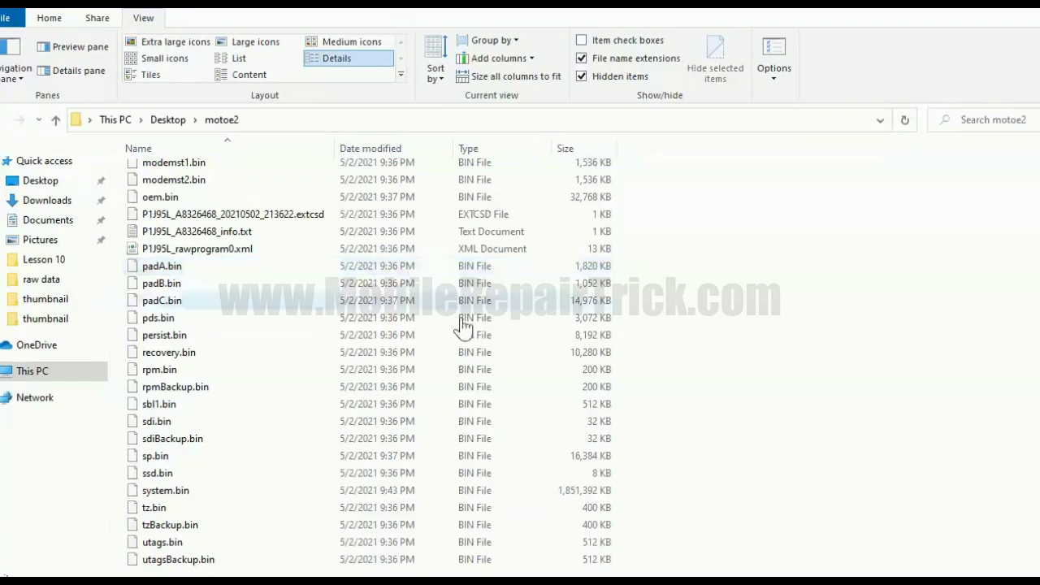
pyautogui.click(516, 529)
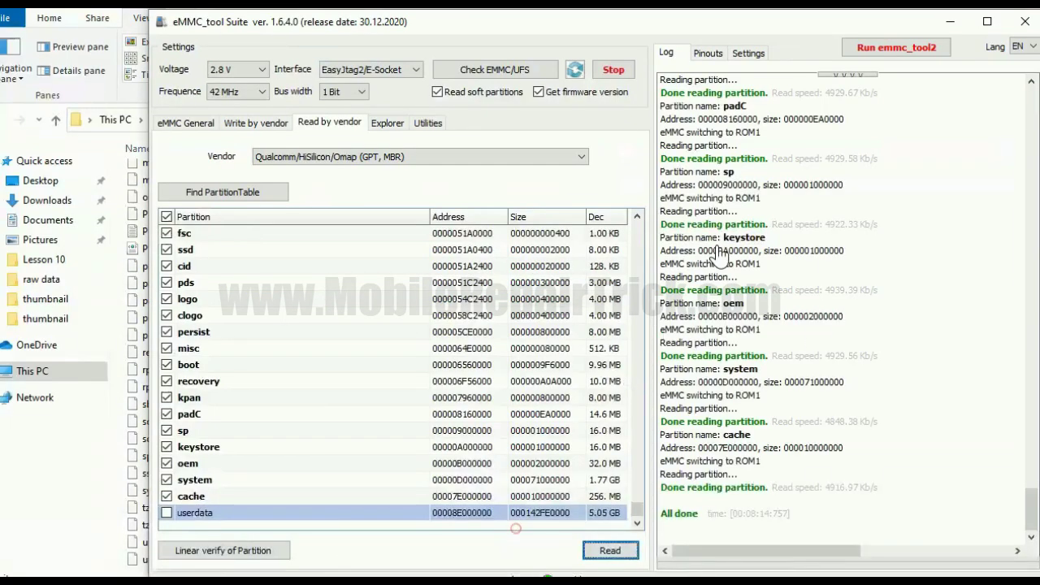